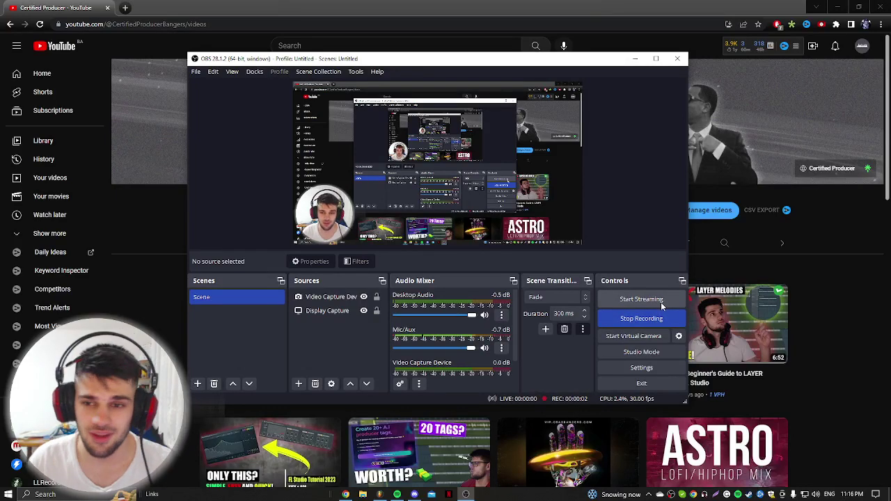
Open youtube.com in a new Chrome tab next to the channel's videos page.
{"action": "left_click", "coordinate": [848, 297]}
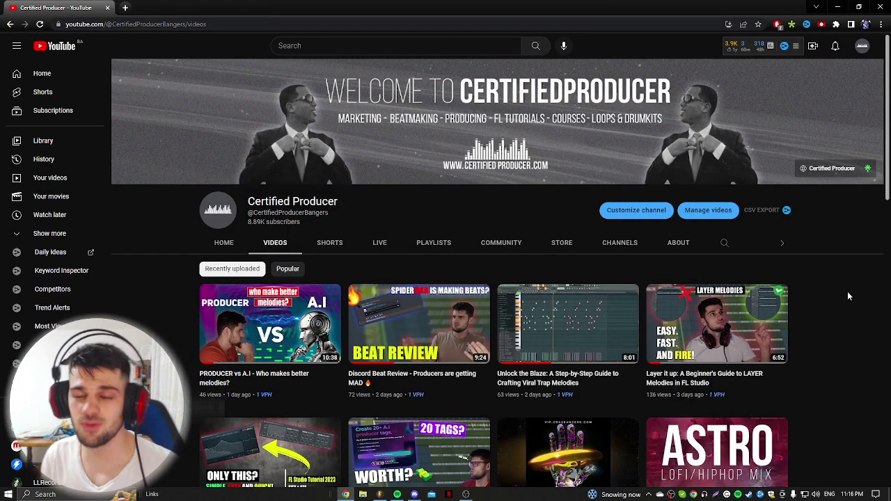
{"action": "left_click", "coordinate": [125, 7]}
{"action": "type", "text": "youtube.com"}
{"action": "key", "text": "Return"}
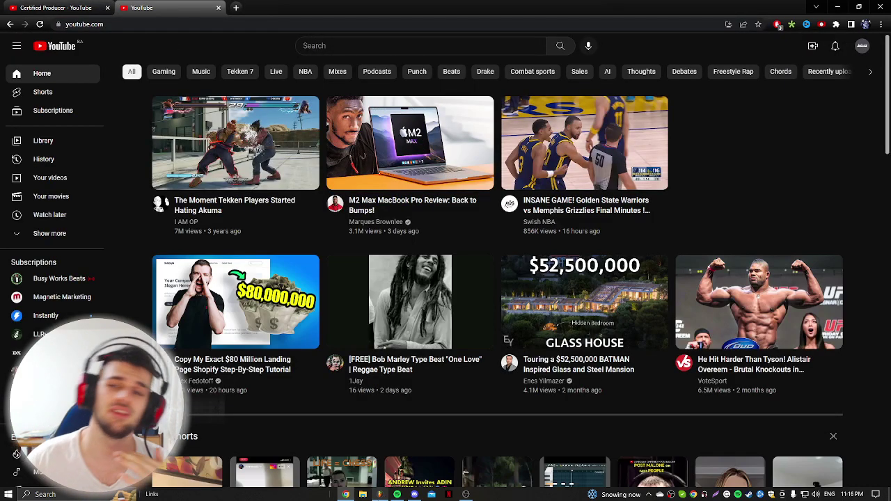
Glance at the FL Studio project twice, ending back on the YouTube home feed.
{"action": "left_click", "coordinate": [380, 495]}
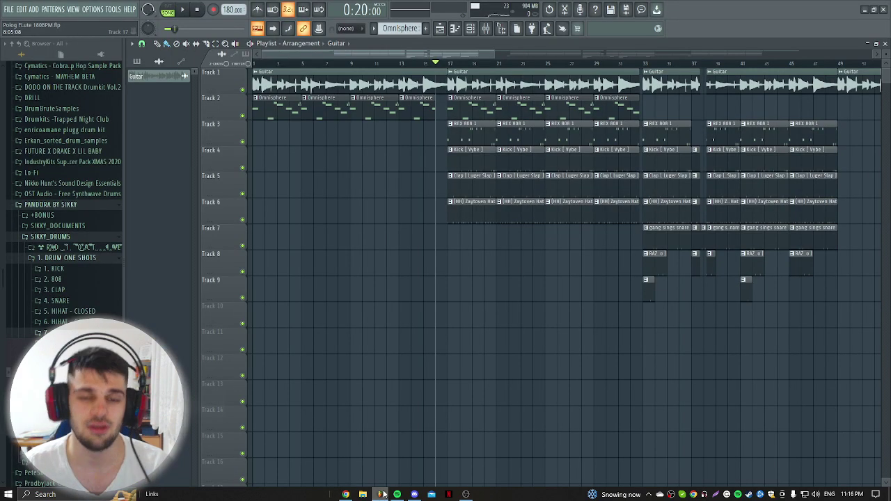
{"action": "left_click", "coordinate": [345, 495]}
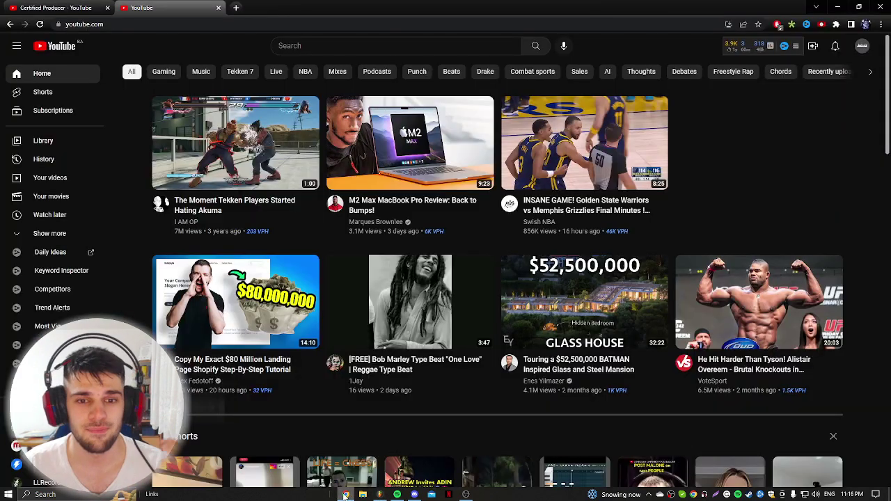
{"action": "left_click", "coordinate": [380, 495]}
{"action": "left_click", "coordinate": [345, 495]}
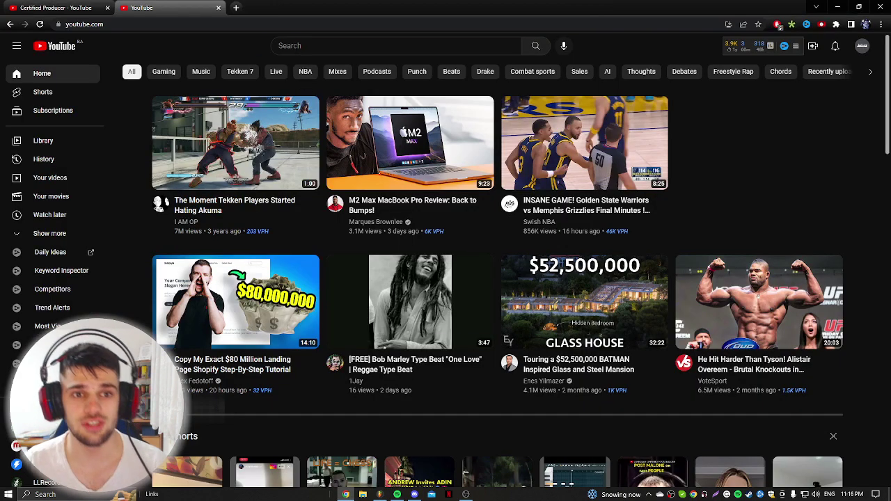
Search YouTube for 'lil baby type beat' and scroll down through the results.
{"action": "left_click", "coordinate": [293, 45]}
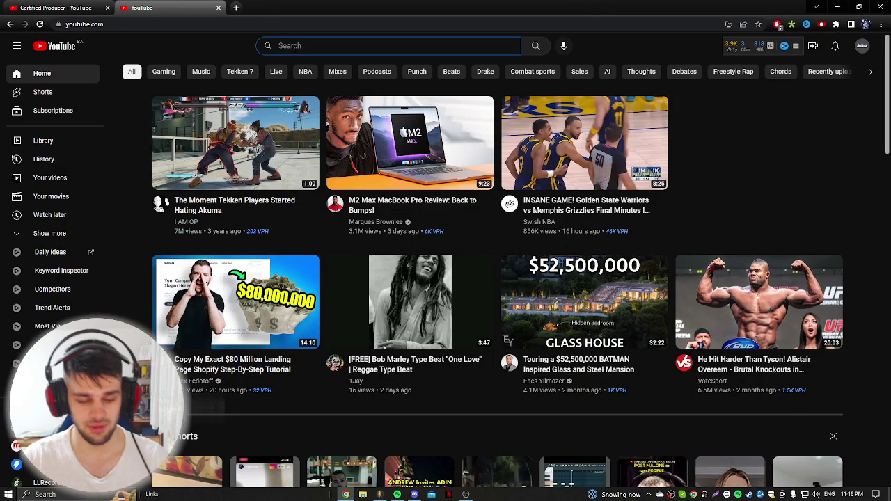
{"action": "type", "text": "lil"}
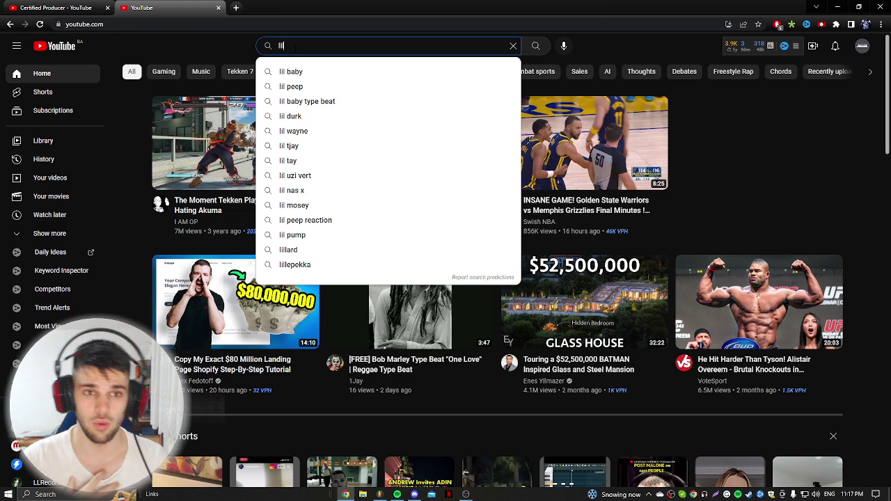
{"action": "type", "text": " bab"}
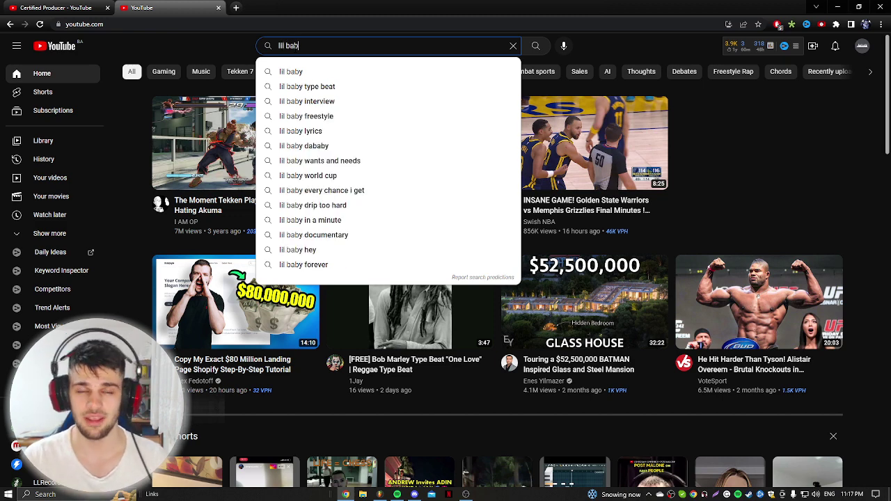
{"action": "type", "text": "y type beat"}
{"action": "key", "text": "Return"}
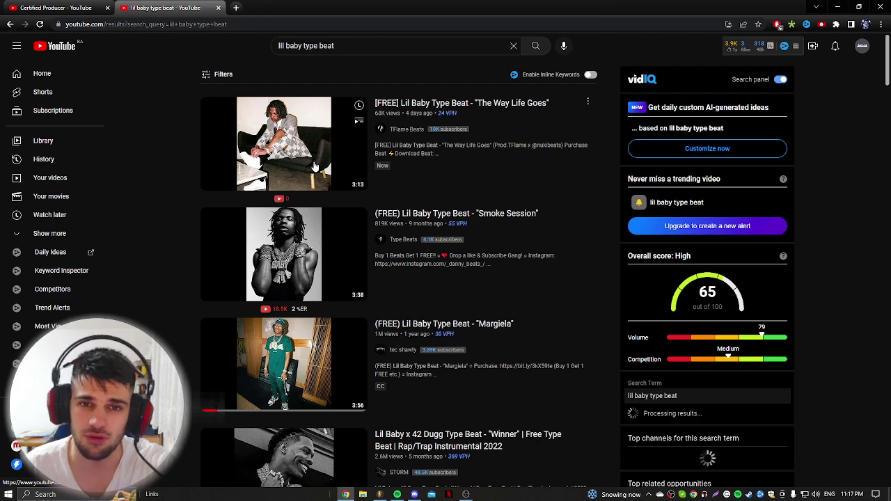
{"action": "scroll", "coordinate": [315, 167], "scroll_direction": "down", "scroll_amount": 2}
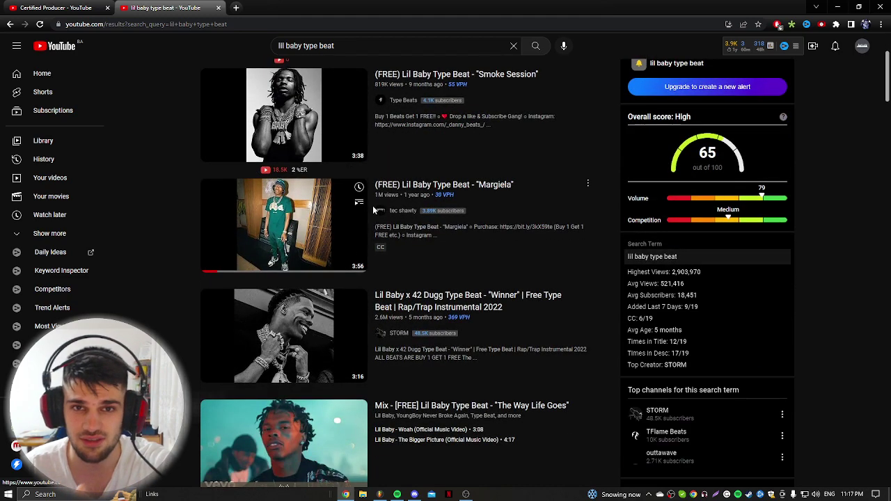
{"action": "scroll", "coordinate": [374, 208], "scroll_direction": "down", "scroll_amount": 3}
Replace the query with 'drake type beat', search, and scroll through the results.
{"action": "left_click", "coordinate": [318, 45]}
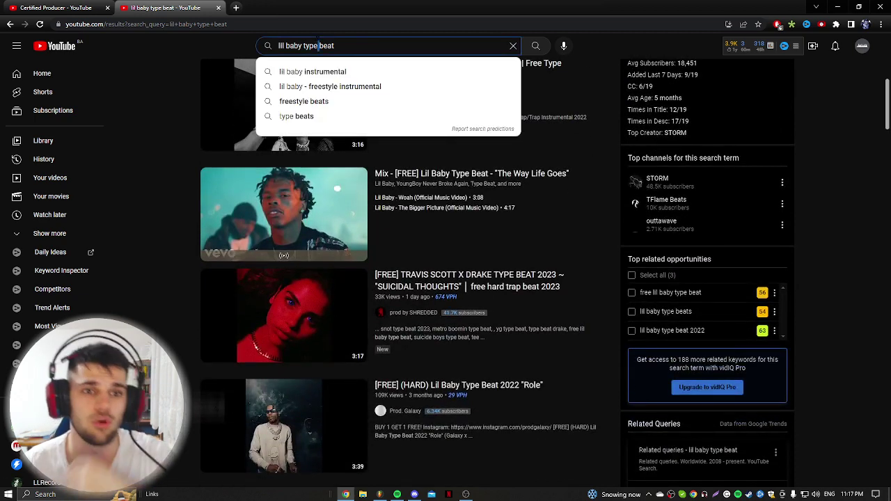
{"action": "triple_click", "coordinate": [318, 45]}
{"action": "type", "text": "drake type"}
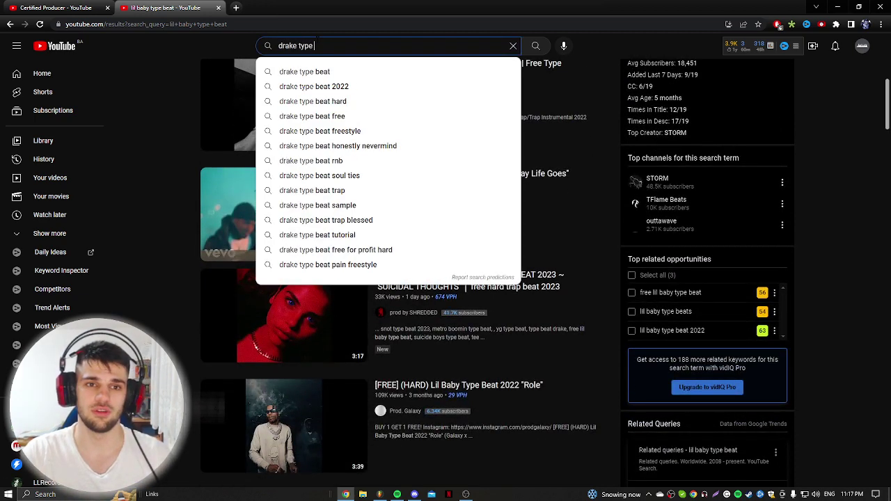
{"action": "type", "text": " beat"}
{"action": "key", "text": "Return"}
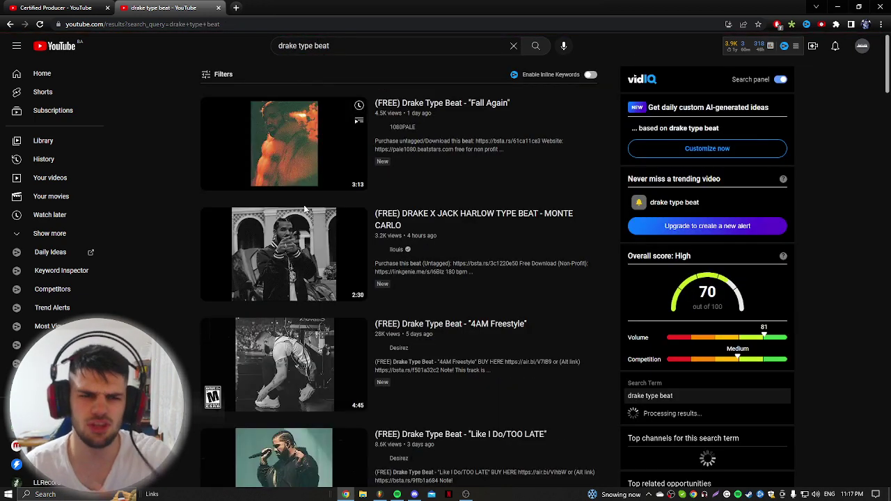
{"action": "scroll", "coordinate": [302, 215], "scroll_direction": "down", "scroll_amount": 1}
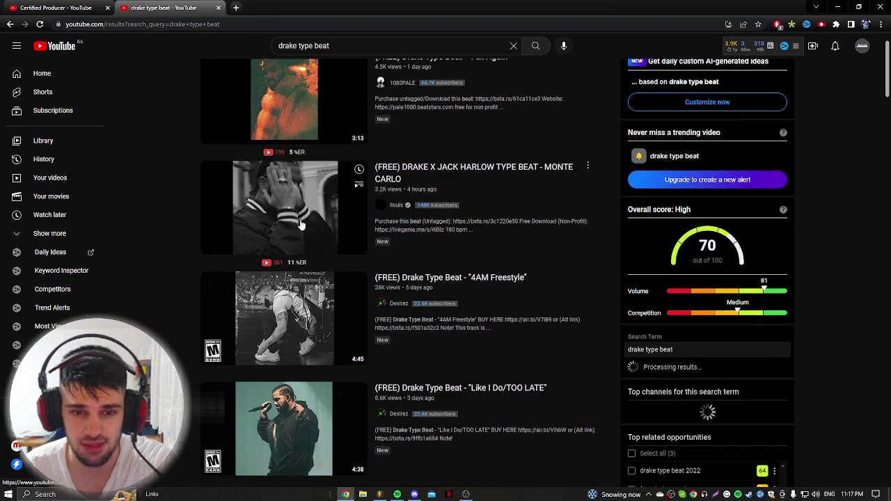
{"action": "scroll", "coordinate": [301, 225], "scroll_direction": "up", "scroll_amount": 1}
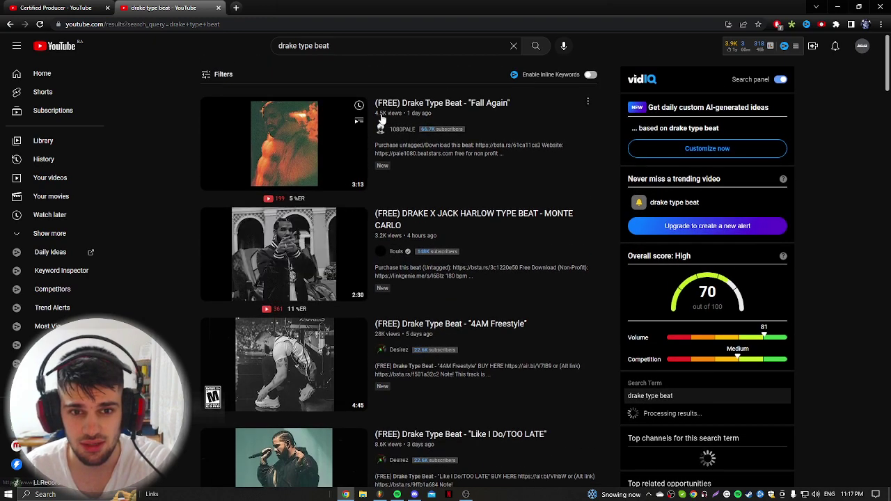
{"action": "scroll", "coordinate": [383, 125], "scroll_direction": "down", "scroll_amount": 8}
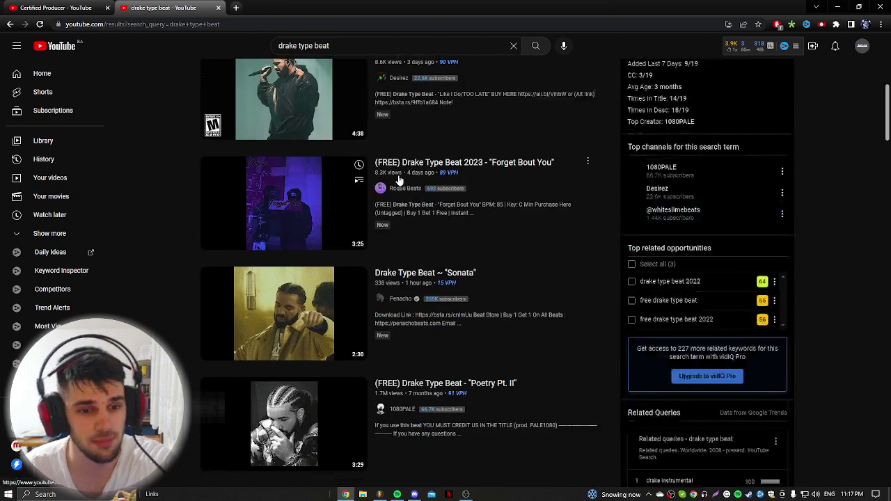
{"action": "scroll", "coordinate": [400, 180], "scroll_direction": "down", "scroll_amount": 6}
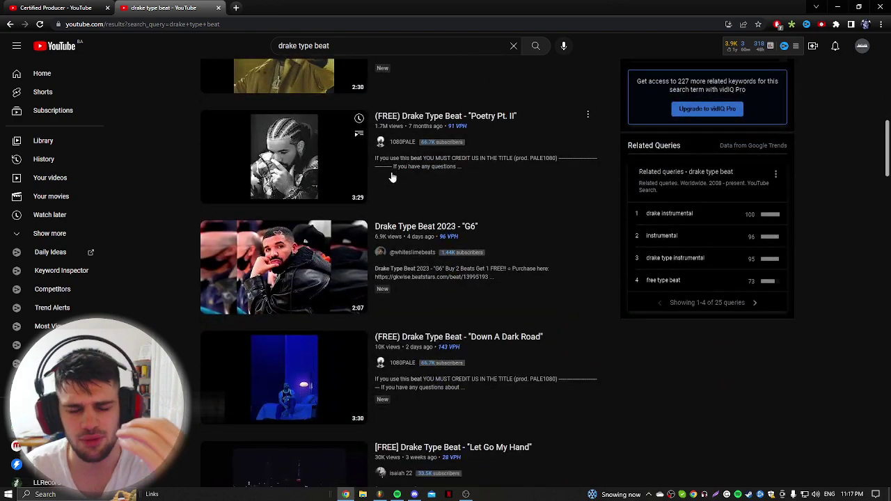
{"action": "scroll", "coordinate": [380, 184], "scroll_direction": "up", "scroll_amount": 6}
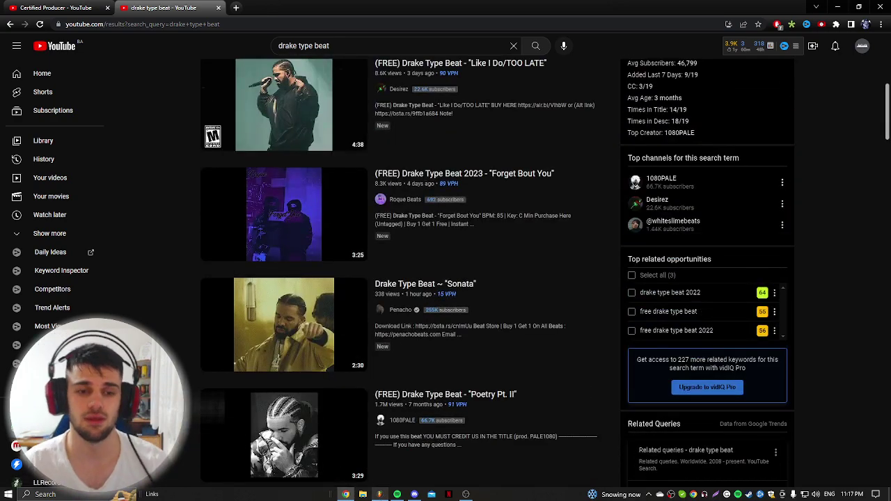
In FL Studio, play the beat briefly, stop it, and set playback to start at bar 17.
{"action": "left_click", "coordinate": [380, 494]}
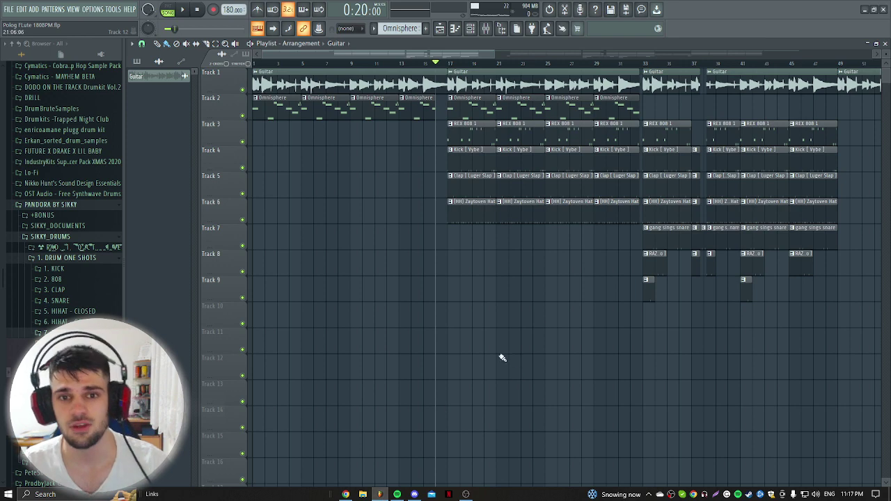
{"action": "scroll", "coordinate": [474, 300], "scroll_direction": "down", "scroll_amount": 3}
{"action": "scroll", "coordinate": [303, 200], "scroll_direction": "up", "scroll_amount": 1}
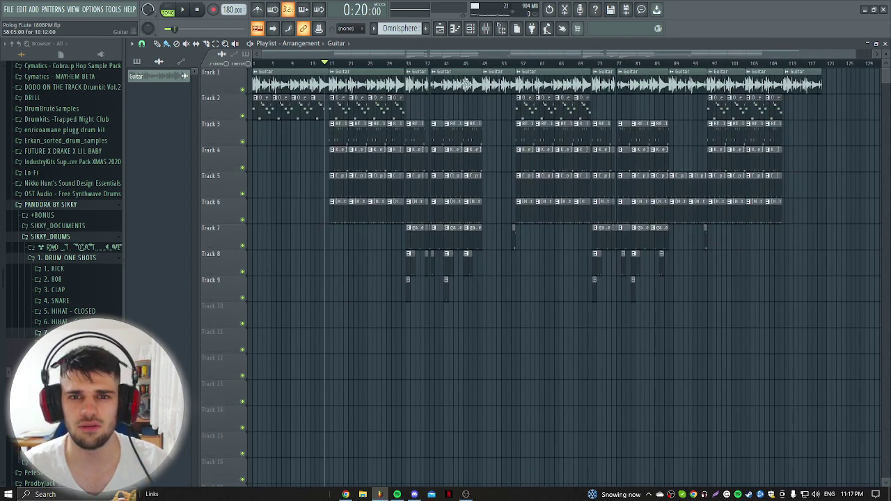
{"action": "key", "text": "space"}
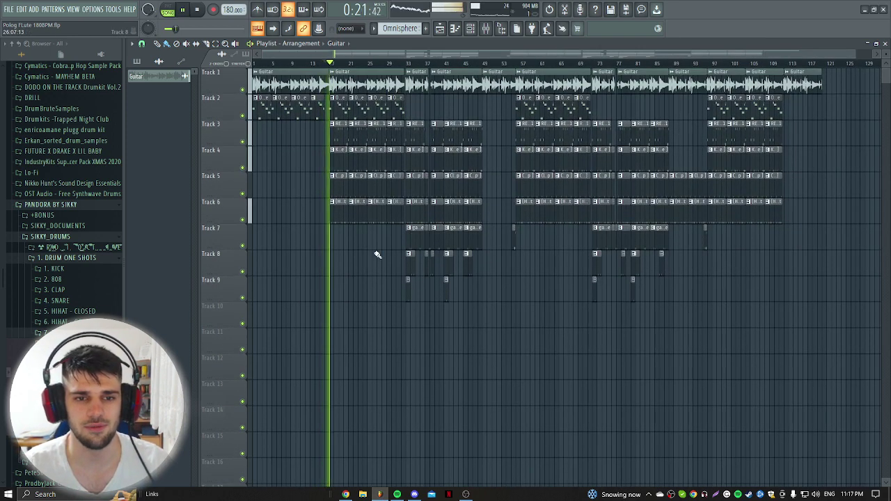
{"action": "scroll", "coordinate": [302, 223], "scroll_direction": "up", "scroll_amount": 2}
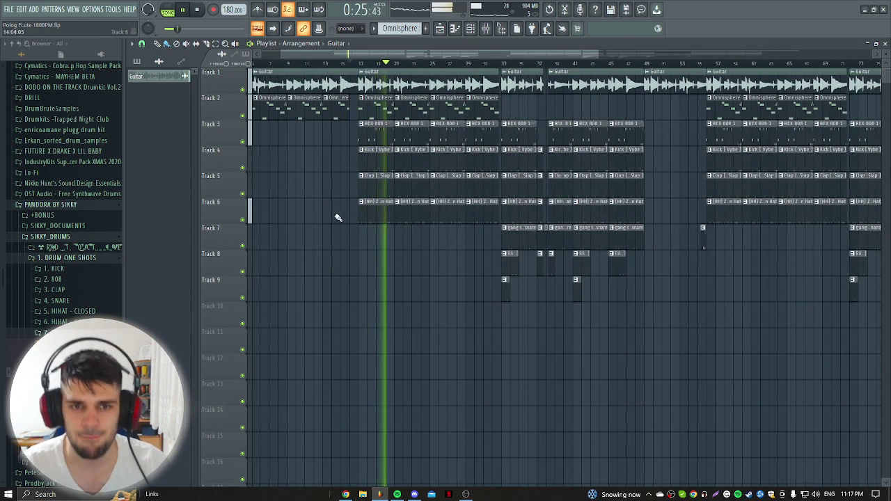
{"action": "scroll", "coordinate": [351, 275], "scroll_direction": "down", "scroll_amount": 1}
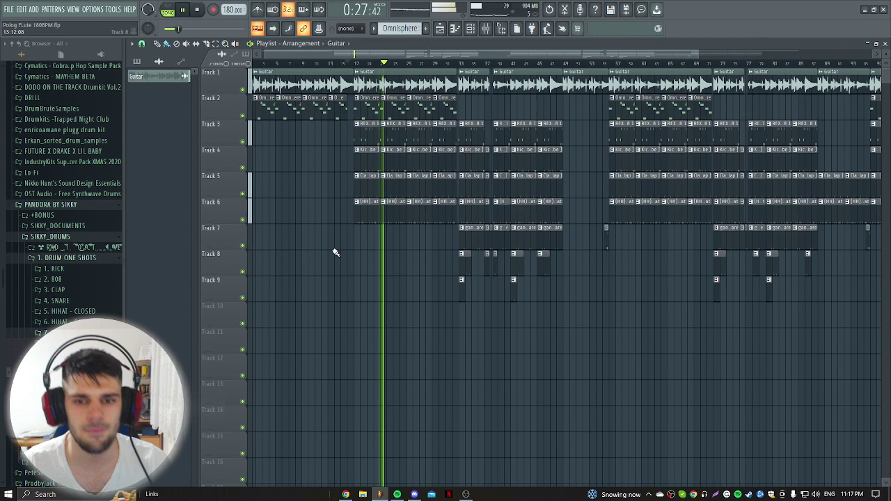
{"action": "key", "text": "space"}
{"action": "left_click", "coordinate": [352, 62]}
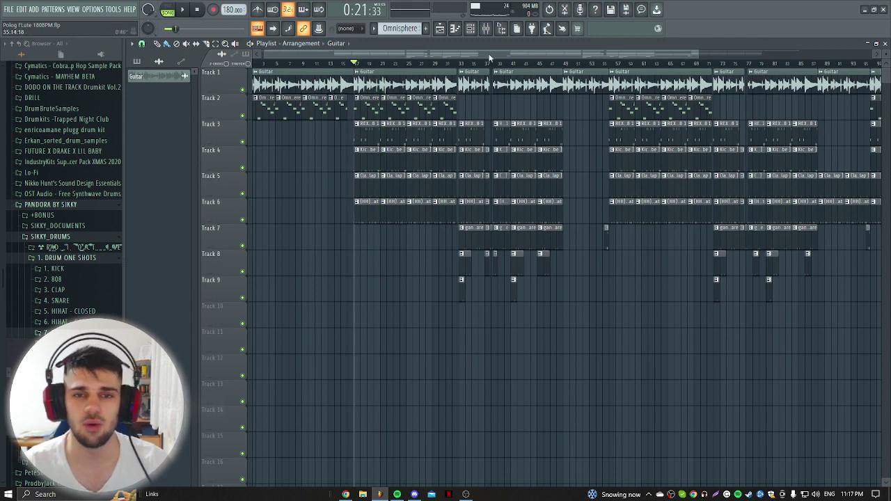
Open the mixer and bring up the plugin list for empty Master slot 9.
{"action": "left_click", "coordinate": [491, 31]}
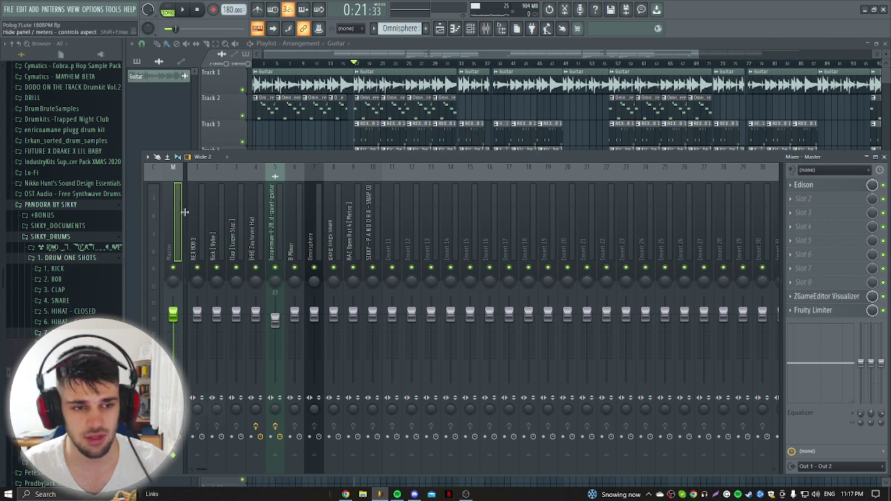
{"action": "left_click", "coordinate": [798, 300]}
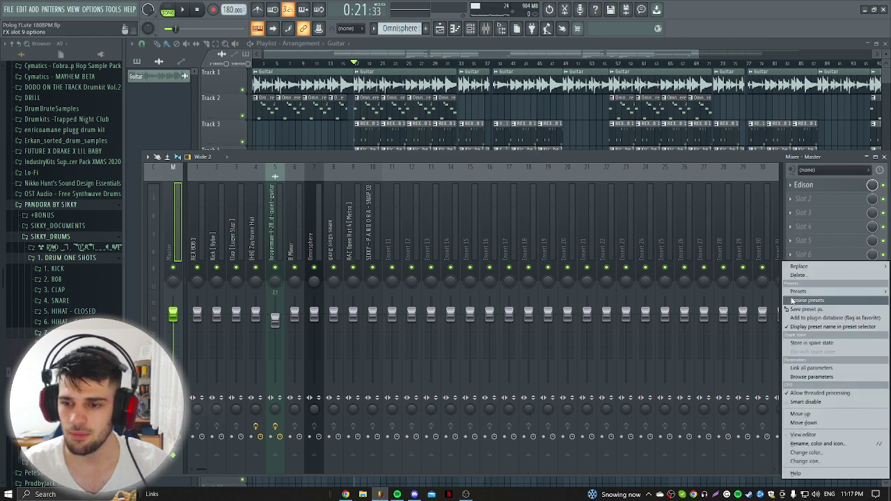
{"action": "left_click", "coordinate": [802, 299]}
{"action": "left_click", "coordinate": [802, 299]}
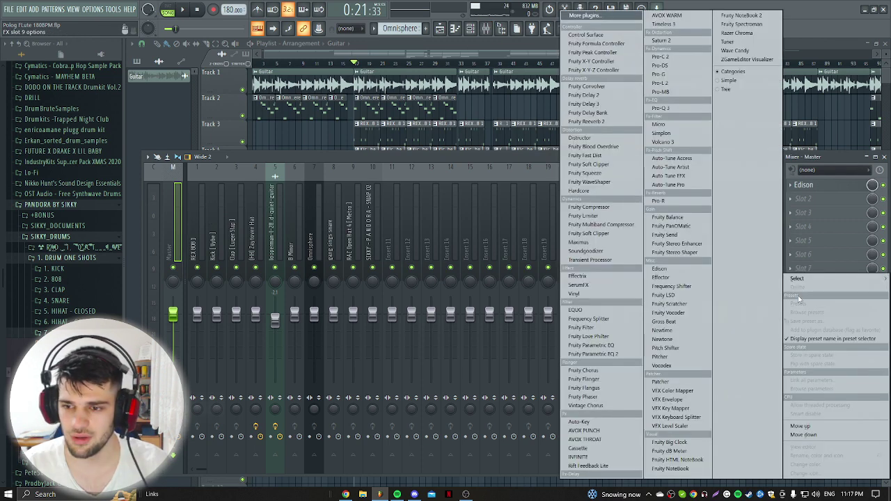
{"action": "mouse_move", "coordinate": [812, 282]}
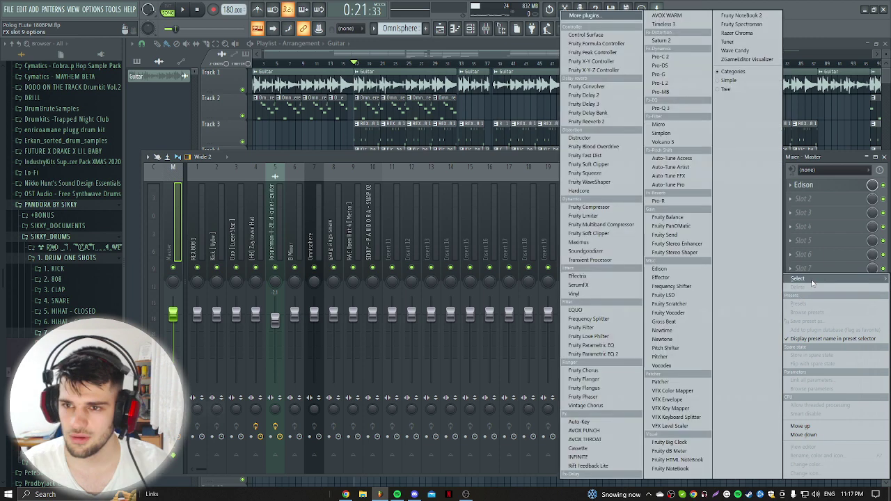
Load ZGameEditor Visualizer into slot 9, nudge its preview window left, and open Add content.
{"action": "left_click", "coordinate": [751, 61]}
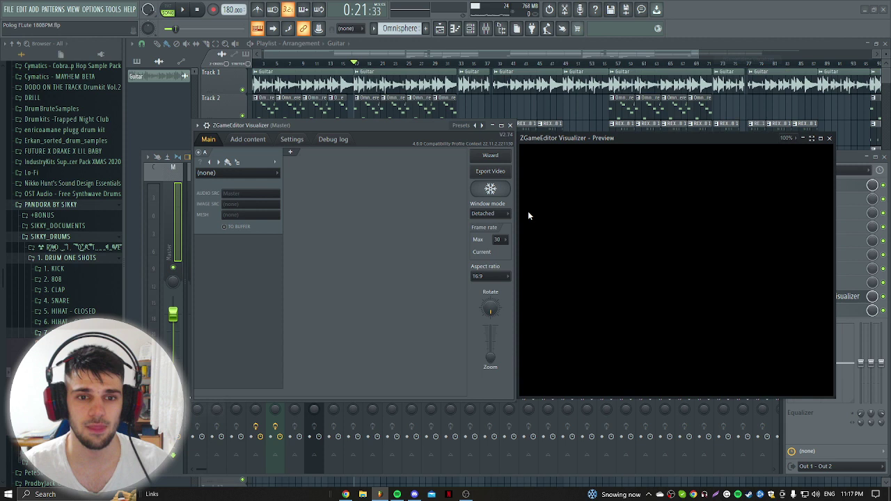
{"action": "left_click_drag", "start_coordinate": [611, 125], "coordinate": [590, 131]}
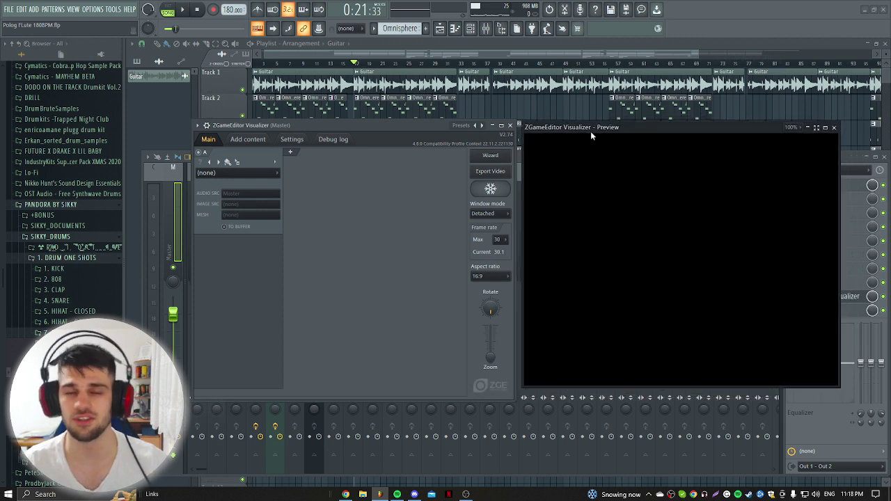
{"action": "left_click", "coordinate": [247, 141]}
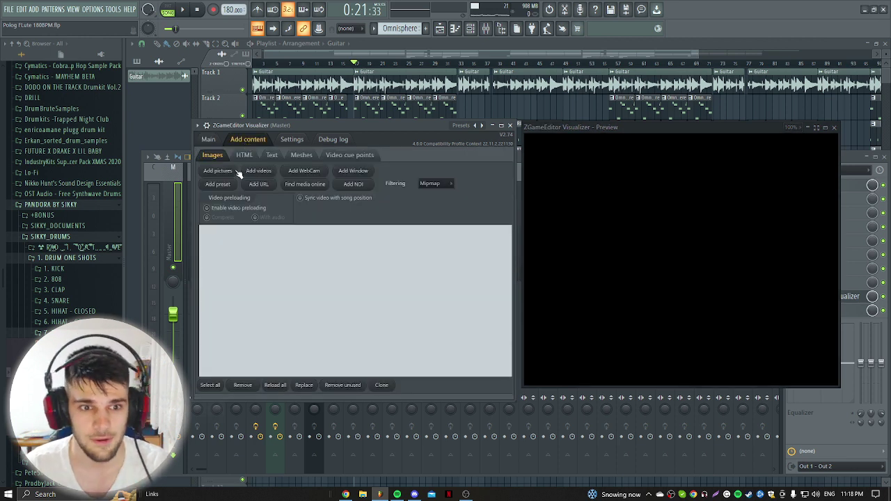
{"action": "left_click", "coordinate": [211, 140]}
{"action": "left_click", "coordinate": [252, 140]}
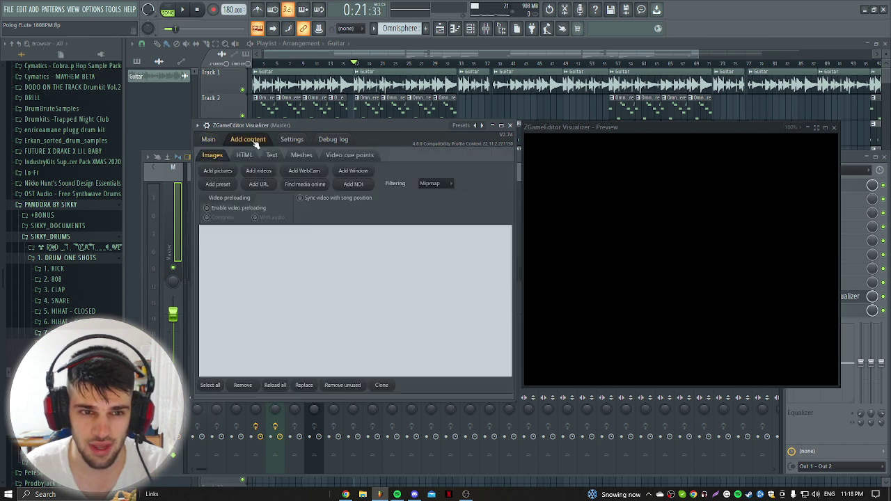
Add the artist photo from Downloads, using large-thumbnail view, and confirm it appears in Images.
{"action": "left_click", "coordinate": [230, 172]}
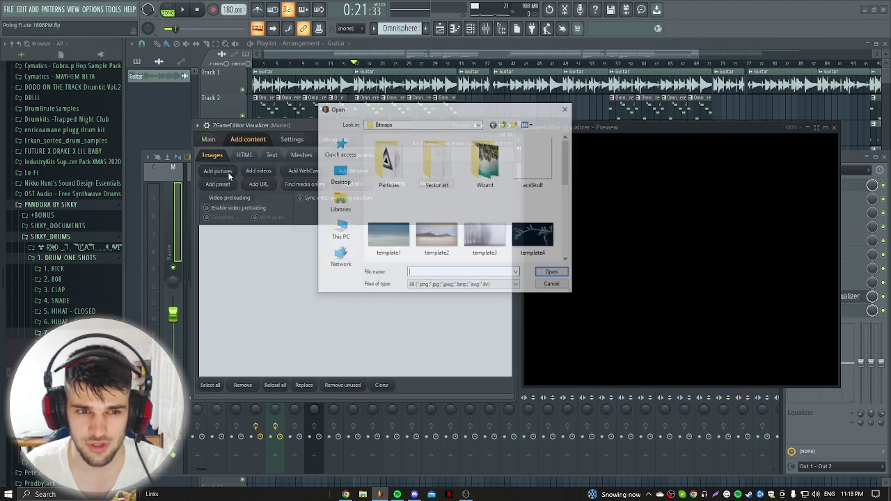
{"action": "left_click", "coordinate": [340, 228]}
{"action": "double_click", "coordinate": [404, 144]}
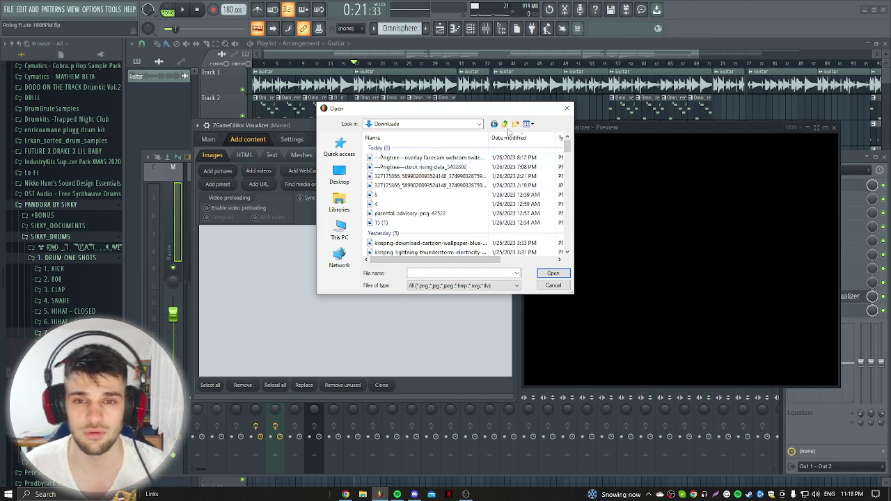
{"action": "left_click", "coordinate": [434, 125]}
{"action": "left_click", "coordinate": [398, 149]}
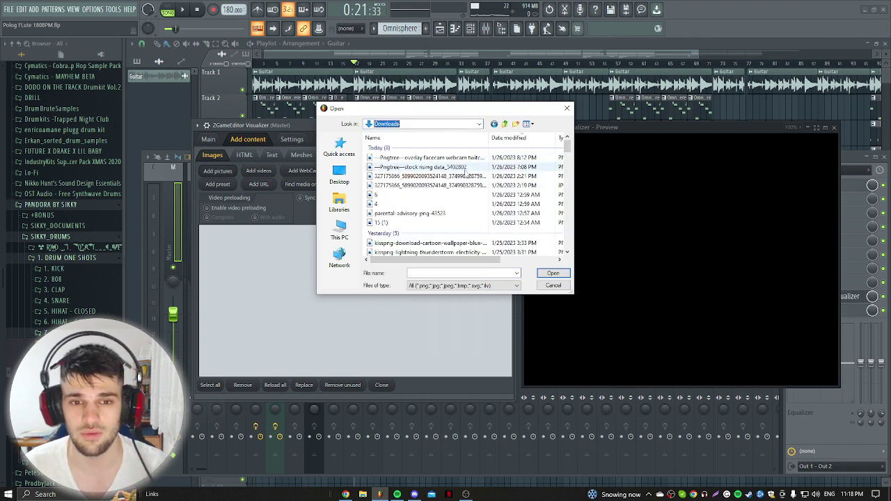
{"action": "scroll", "coordinate": [465, 180], "scroll_direction": "down", "scroll_amount": 1}
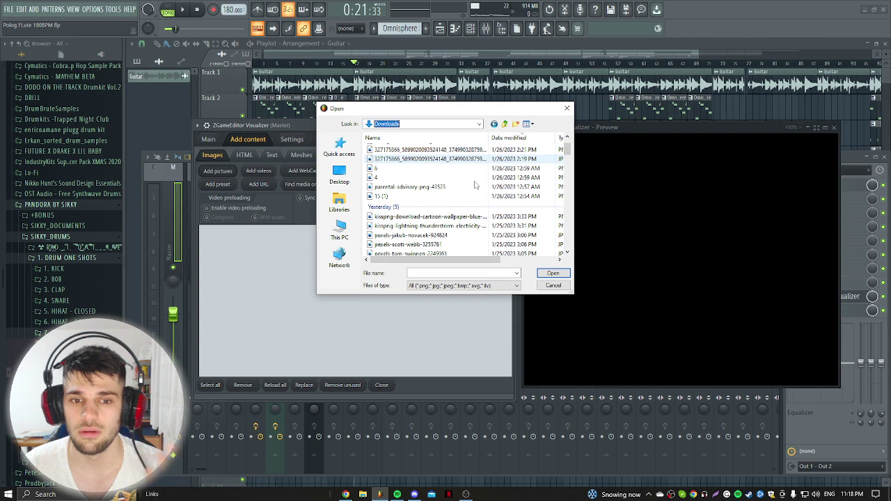
{"action": "left_click", "coordinate": [528, 124]}
{"action": "left_click", "coordinate": [554, 145]}
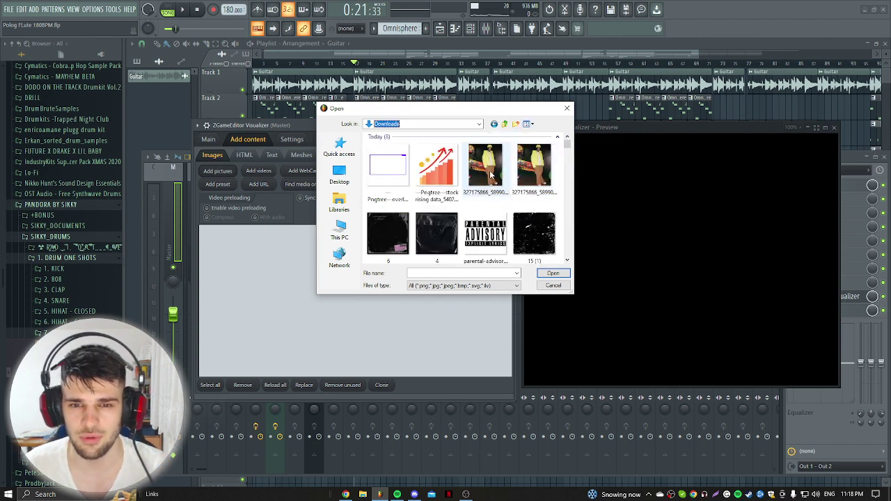
{"action": "double_click", "coordinate": [491, 176]}
{"action": "left_click", "coordinate": [209, 139]}
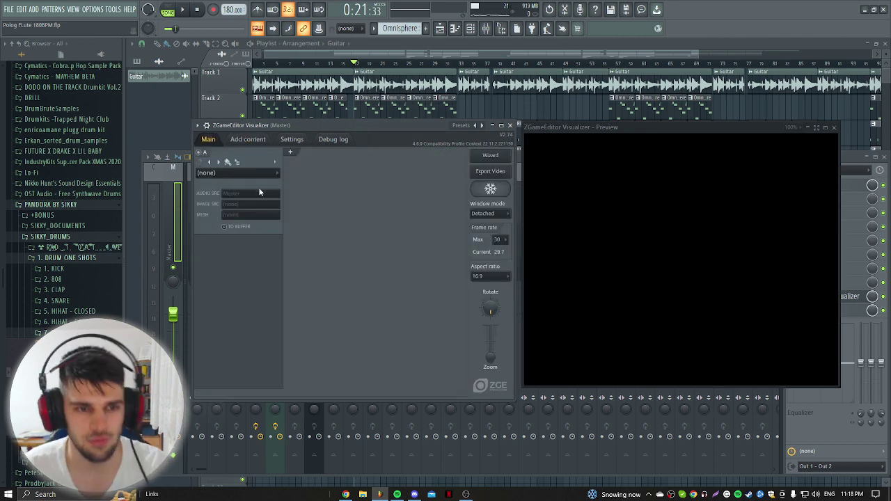
{"action": "left_click", "coordinate": [256, 143]}
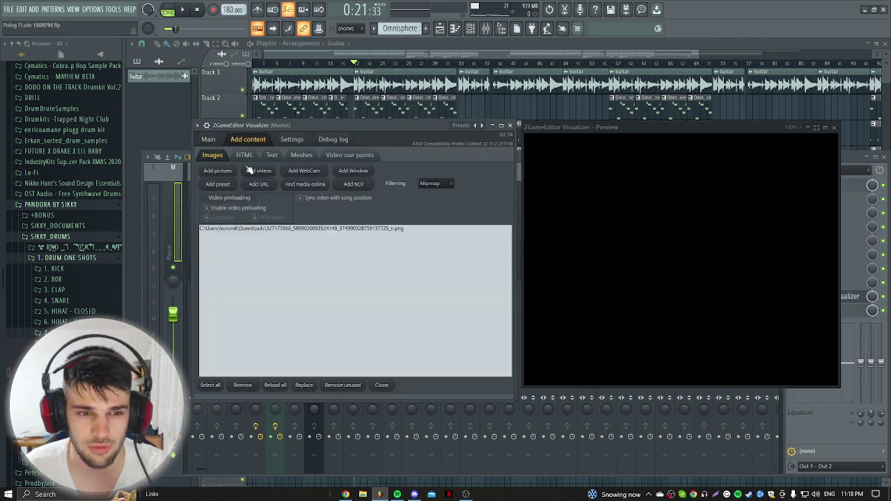
Add the Image effect on the Main tab with the artist photo as IMAGE SRC, then return to YouTube.
{"action": "left_click", "coordinate": [209, 140]}
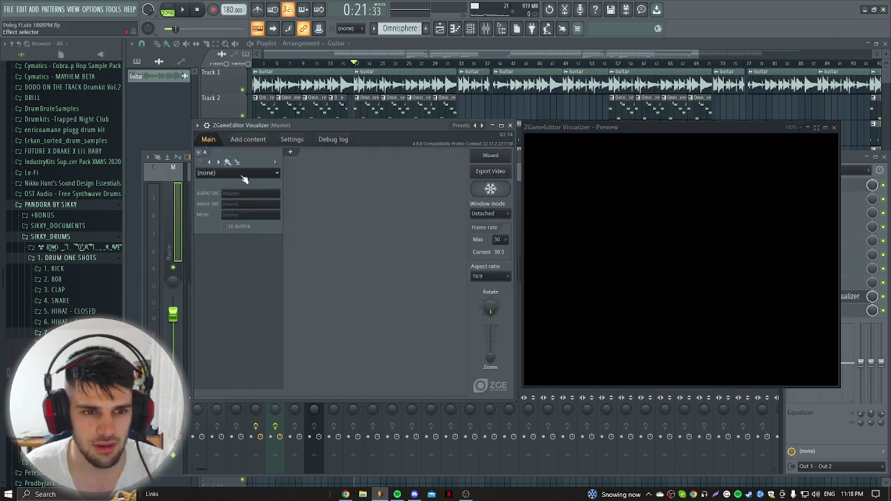
{"action": "left_click", "coordinate": [234, 177]}
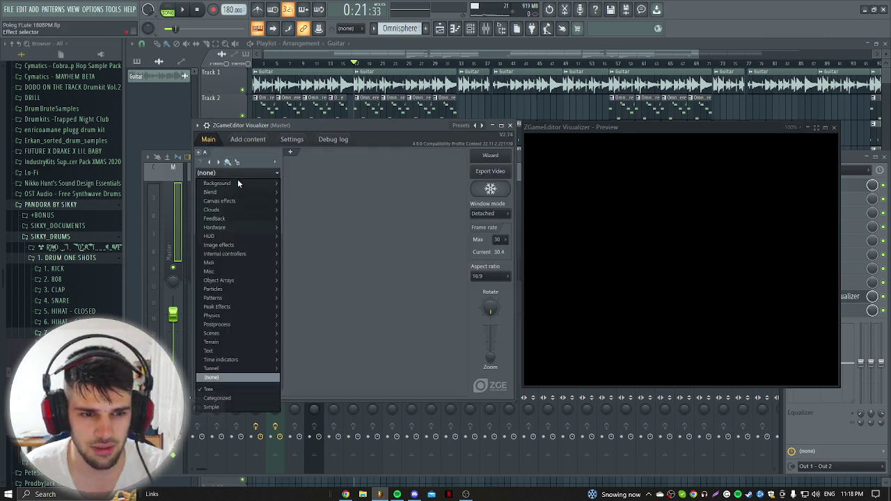
{"action": "mouse_move", "coordinate": [255, 247]}
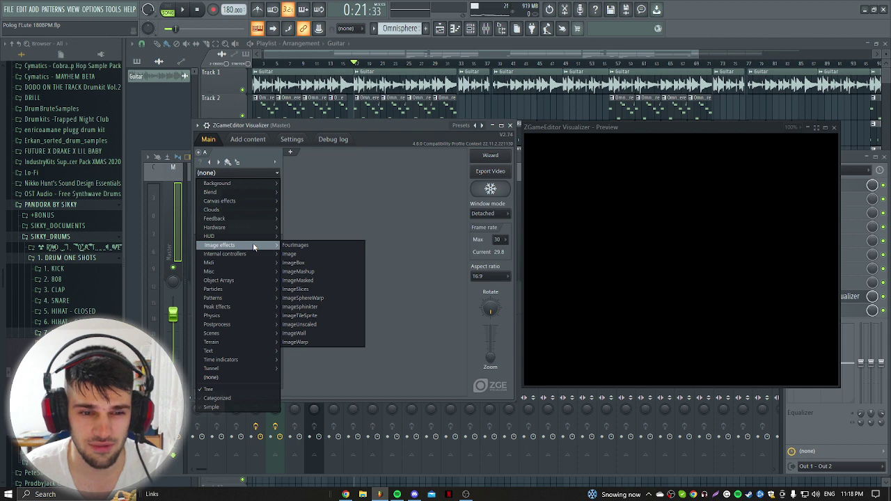
{"action": "left_click", "coordinate": [302, 255]}
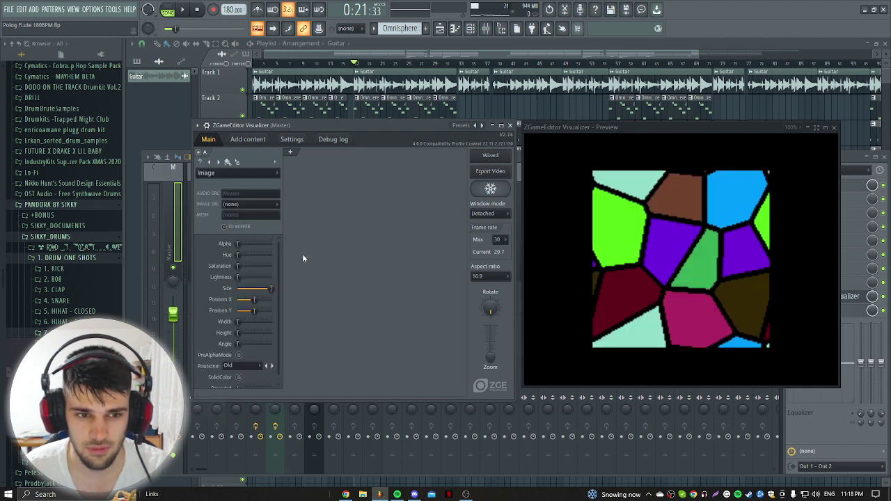
{"action": "left_click", "coordinate": [235, 205]}
{"action": "left_click", "coordinate": [318, 218]}
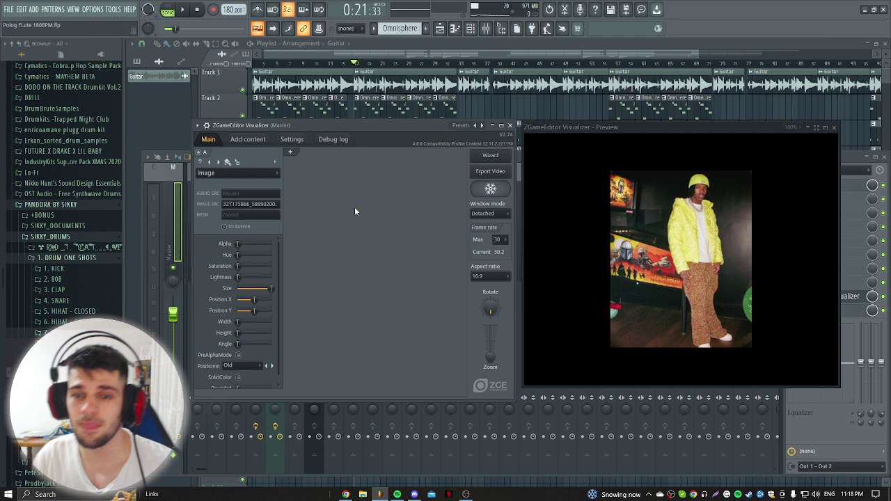
{"action": "left_click", "coordinate": [345, 494]}
Clear the YouTube search box and scroll the 'drake type beat' results back to the top.
{"action": "key", "text": "slash"}
{"action": "key", "text": "ctrl+a"}
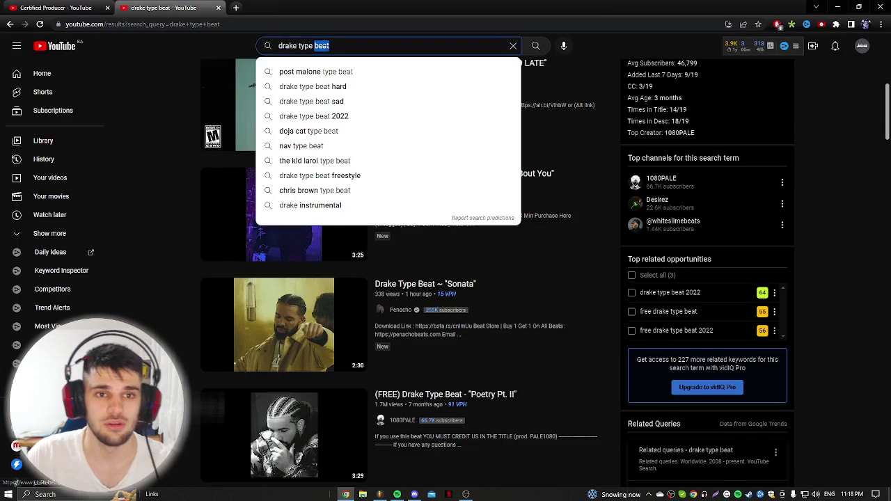
{"action": "key", "text": "BackSpace"}
{"action": "scroll", "coordinate": [324, 279], "scroll_direction": "down", "scroll_amount": 3}
{"action": "scroll", "coordinate": [322, 291], "scroll_direction": "down", "scroll_amount": 3}
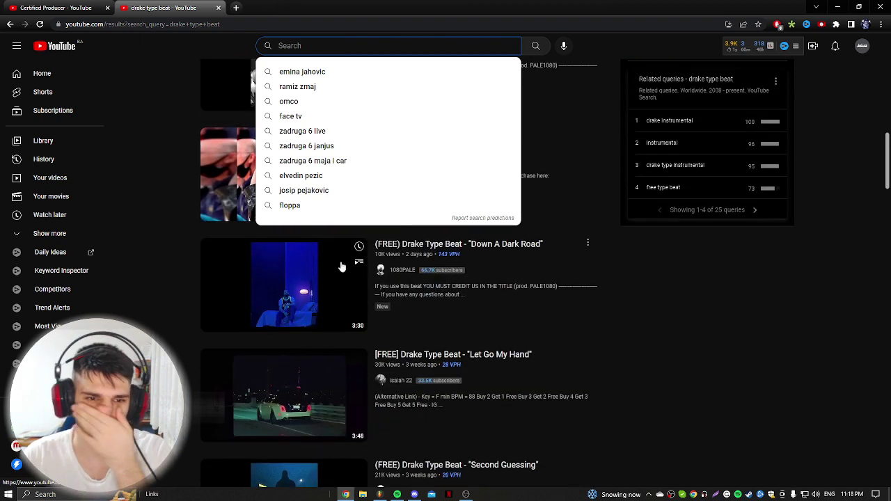
{"action": "left_click", "coordinate": [731, 339]}
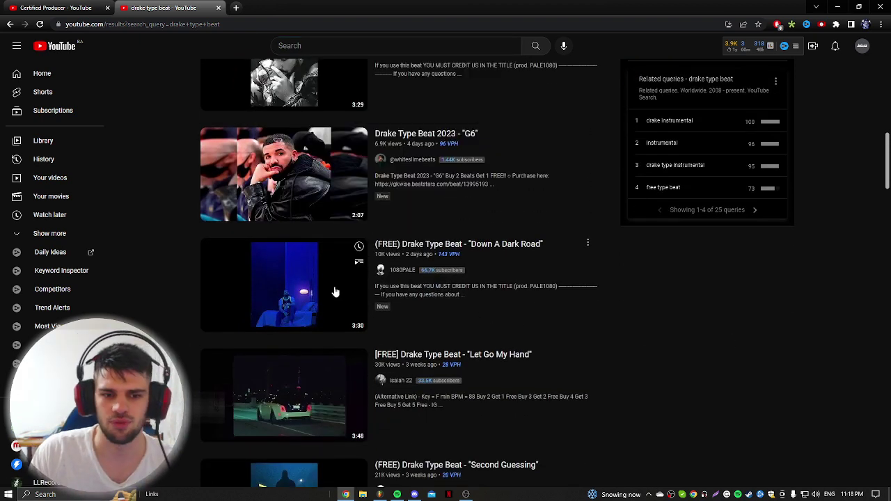
{"action": "scroll", "coordinate": [335, 288], "scroll_direction": "down", "scroll_amount": 4}
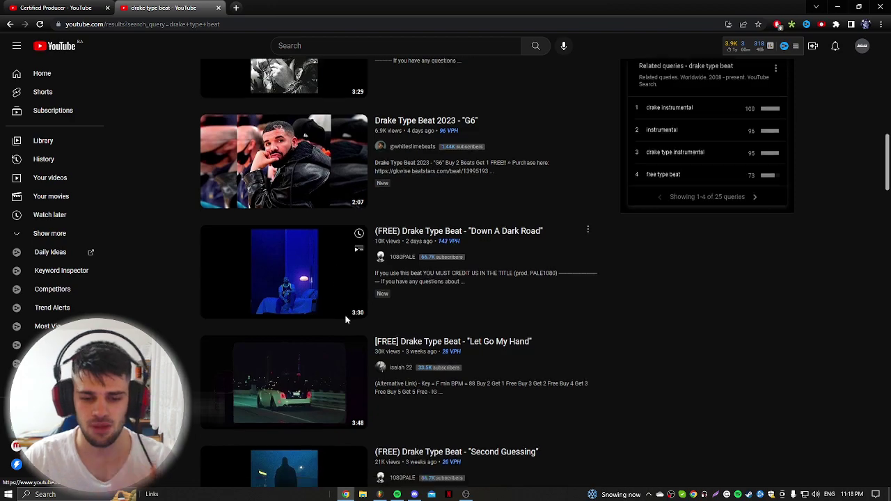
{"action": "scroll", "coordinate": [376, 350], "scroll_direction": "up", "scroll_amount": 20}
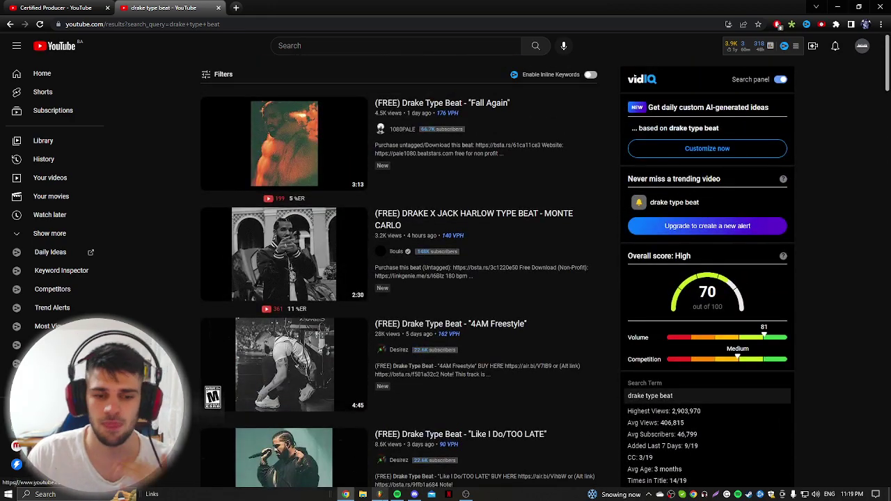
Open the visualizer's video export settings and set the advanced audio codec to FLAC at 256 kbps.
{"action": "left_click", "coordinate": [380, 494]}
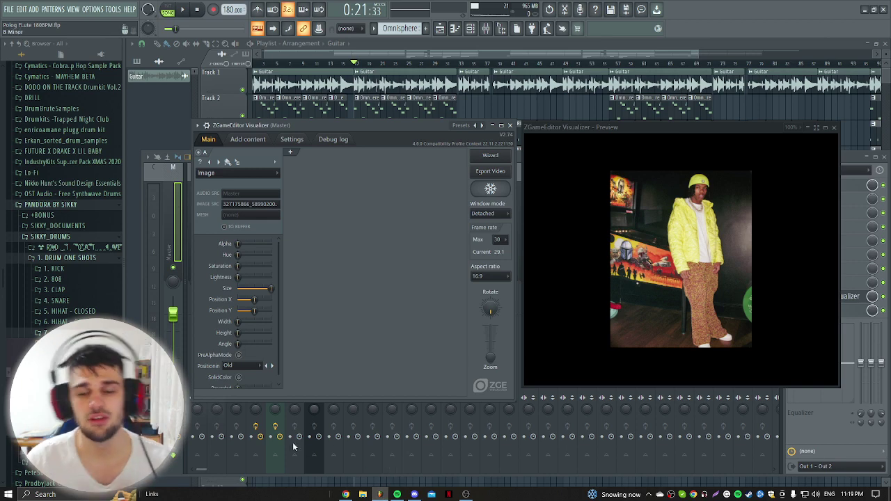
{"action": "left_click", "coordinate": [491, 173]}
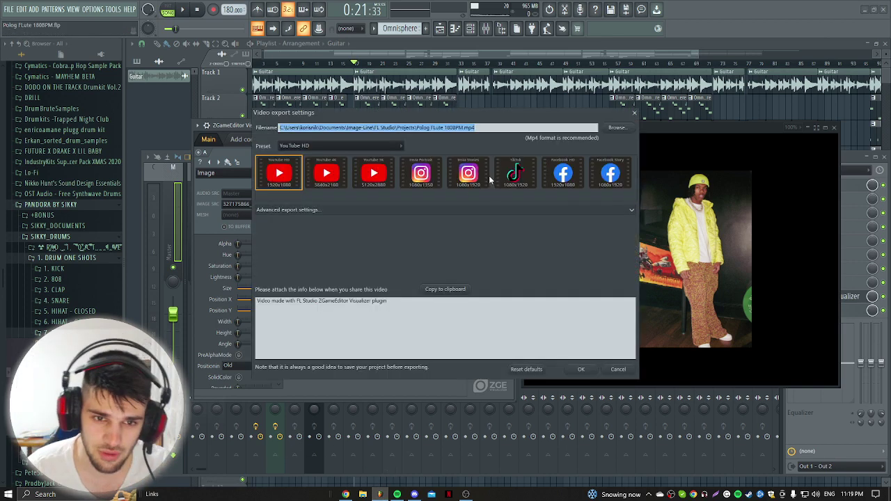
{"action": "left_click", "coordinate": [298, 212]}
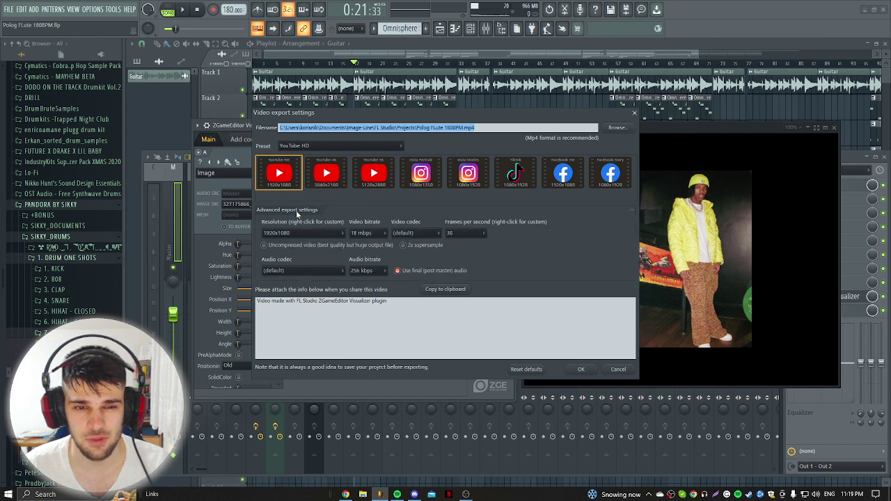
{"action": "left_click", "coordinate": [305, 271]}
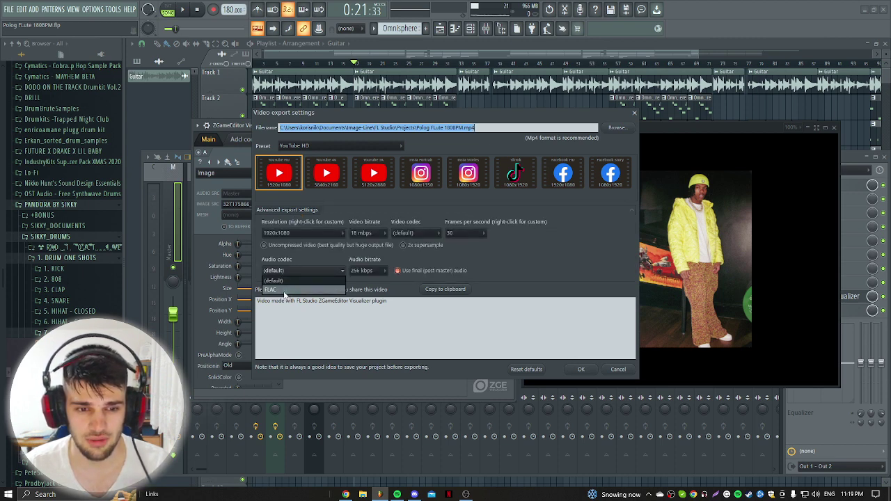
{"action": "left_click", "coordinate": [284, 290]}
{"action": "left_click", "coordinate": [355, 271]}
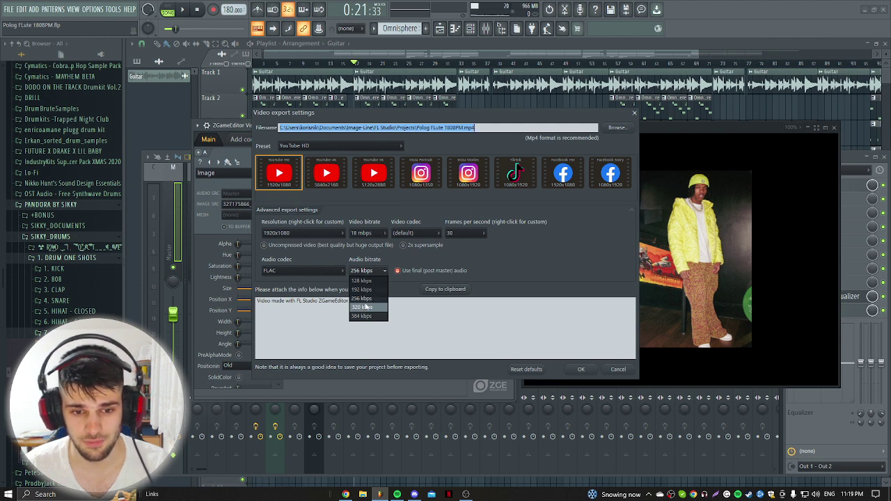
{"action": "left_click", "coordinate": [517, 261]}
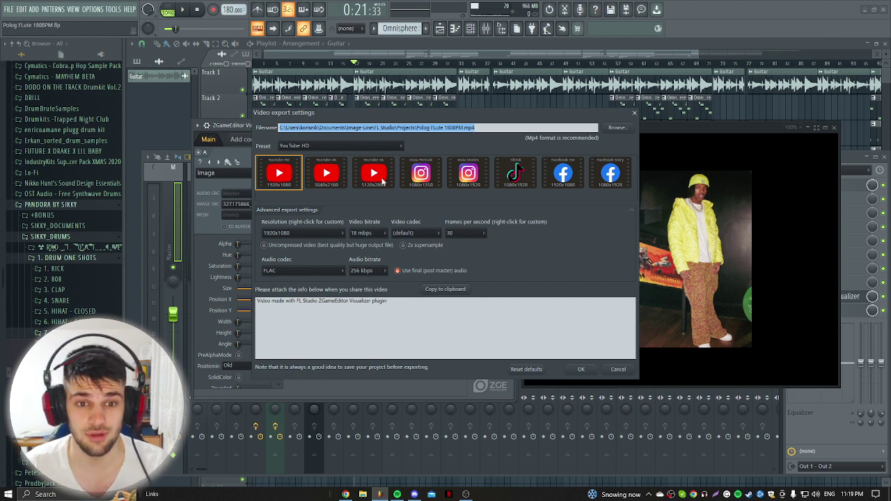
Try the Insta Portrait, TikTok and Facebook HD presets, return to YouTube HD, then cancel.
{"action": "left_click", "coordinate": [425, 181]}
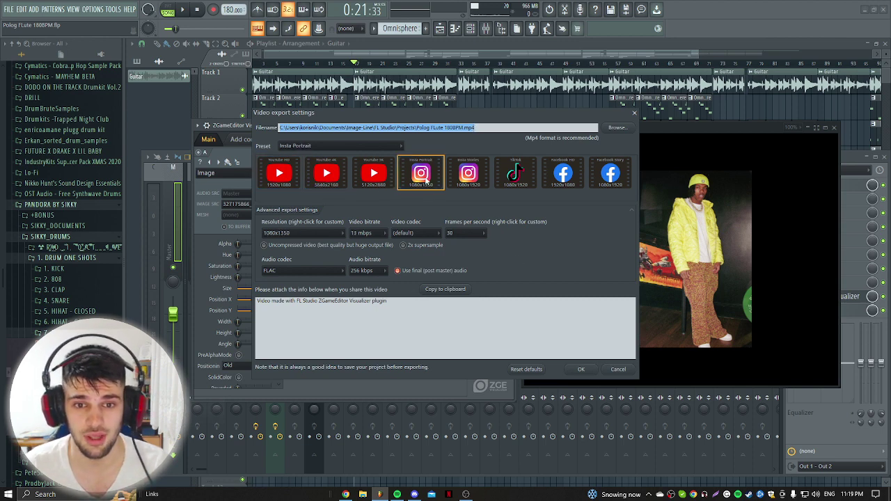
{"action": "left_click", "coordinate": [514, 175]}
{"action": "left_click", "coordinate": [564, 174]}
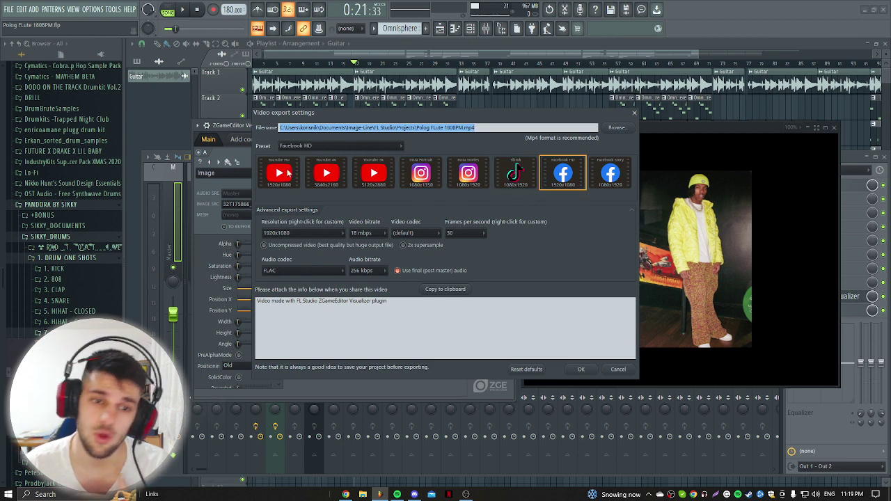
{"action": "left_click", "coordinate": [289, 174]}
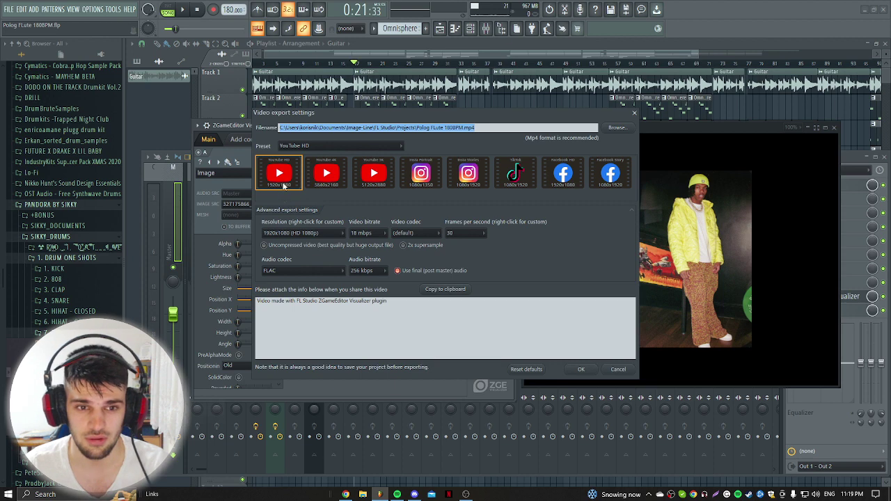
{"action": "left_click", "coordinate": [618, 370]}
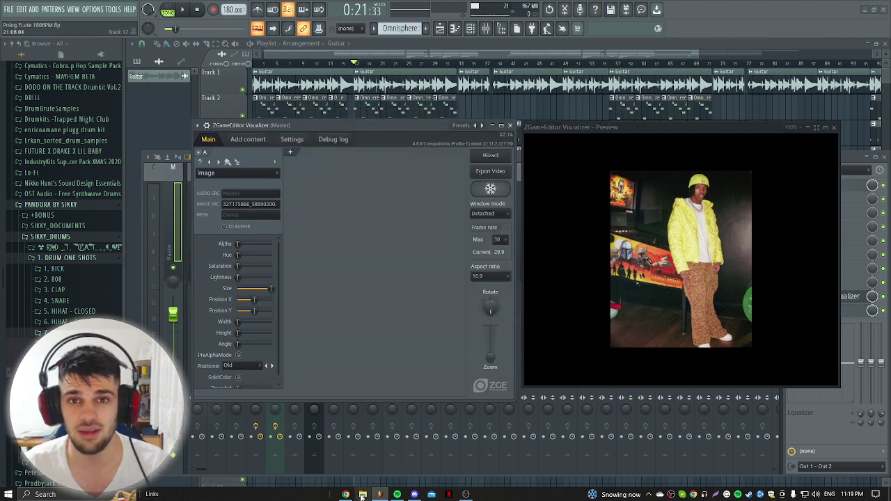
Browse File Explorer to D:\Beats 2 0 2 3\Finished and select the LilBaby mqj 154BPM HARD video.
{"action": "left_click", "coordinate": [363, 494]}
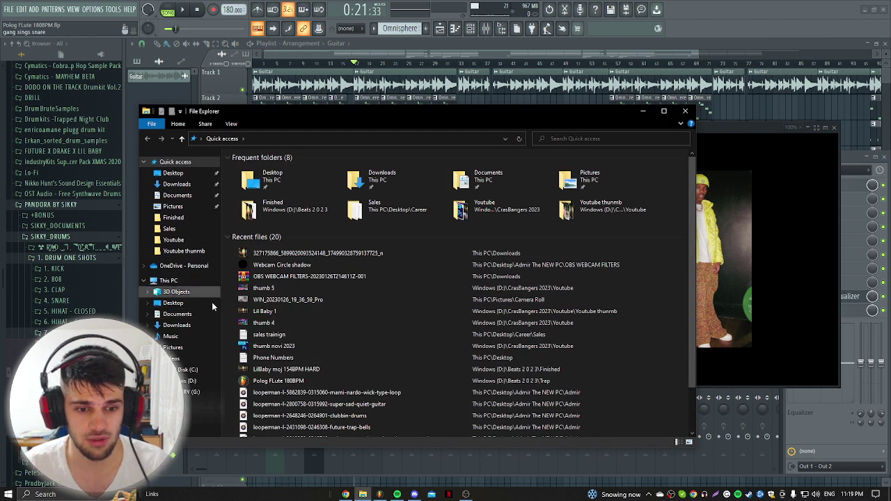
{"action": "left_click", "coordinate": [188, 381]}
{"action": "left_click", "coordinate": [266, 209]}
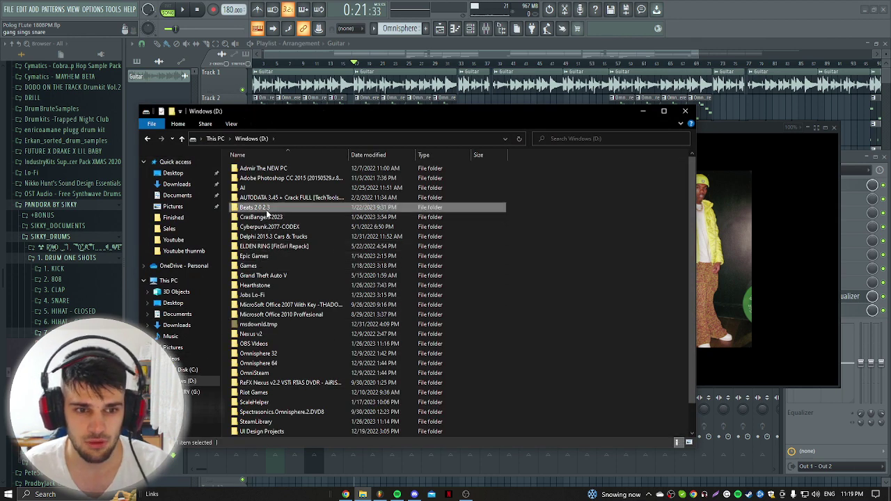
{"action": "double_click", "coordinate": [267, 208]}
{"action": "double_click", "coordinate": [266, 188]}
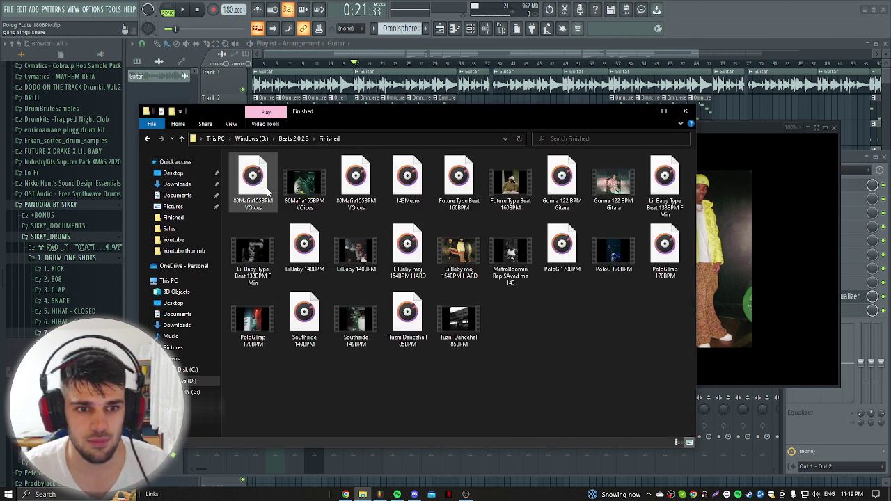
{"action": "left_click", "coordinate": [463, 257]}
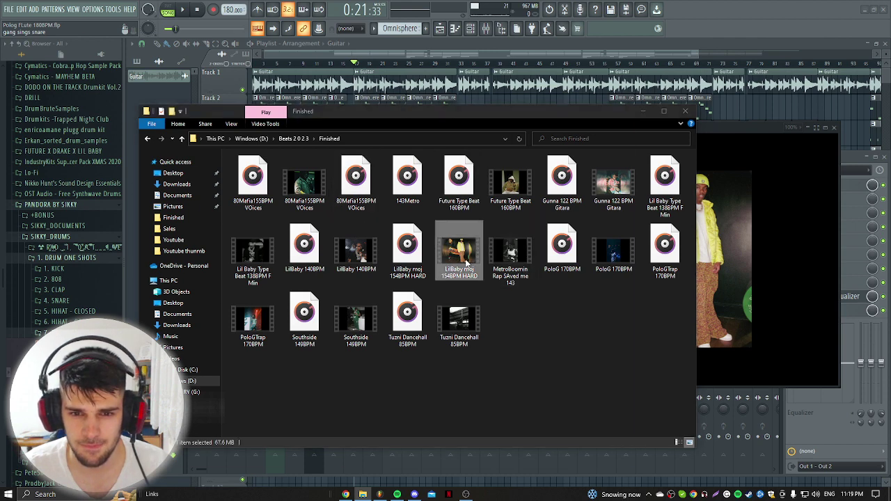
Play the LilBaby mqj 154BPM HARD video, then the 80Mafia155BPM VOices video, skipping ahead and pausing.
{"action": "double_click", "coordinate": [466, 262]}
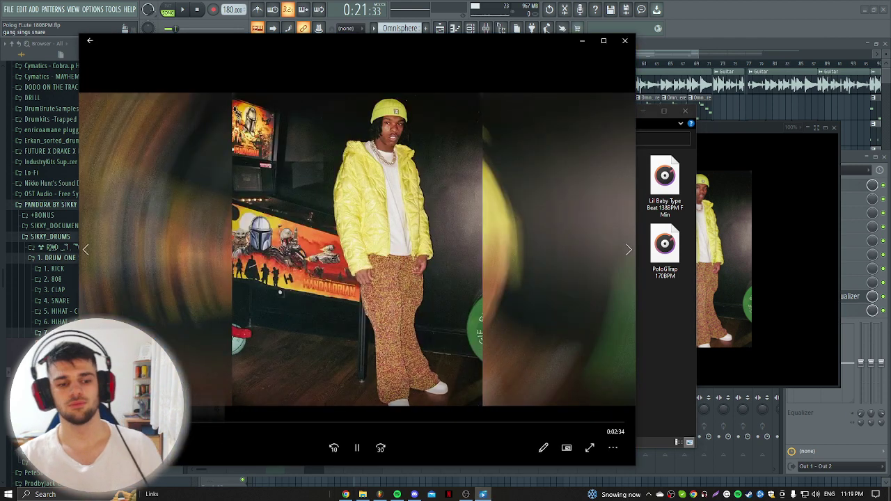
{"action": "left_click", "coordinate": [98, 448]}
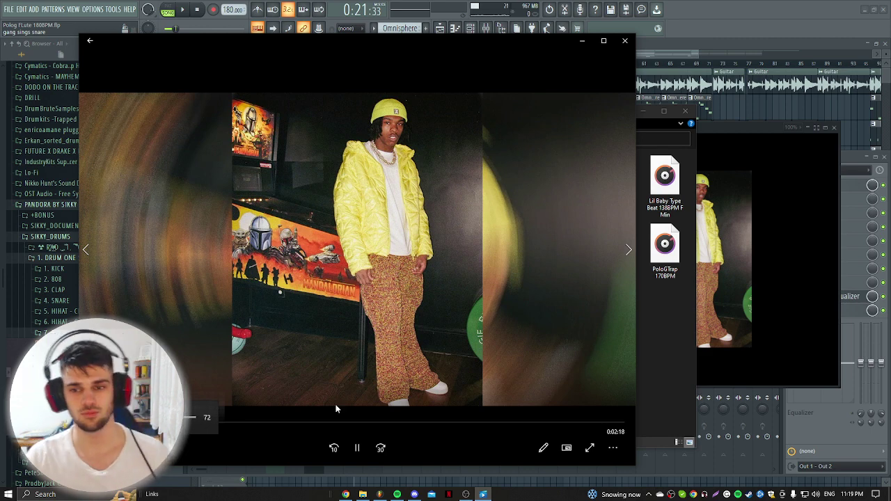
{"action": "left_click", "coordinate": [654, 335]}
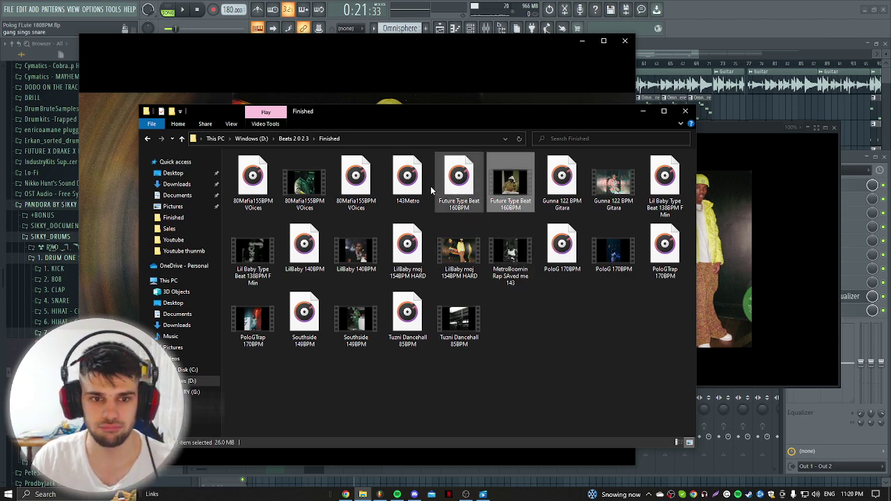
{"action": "double_click", "coordinate": [304, 182]}
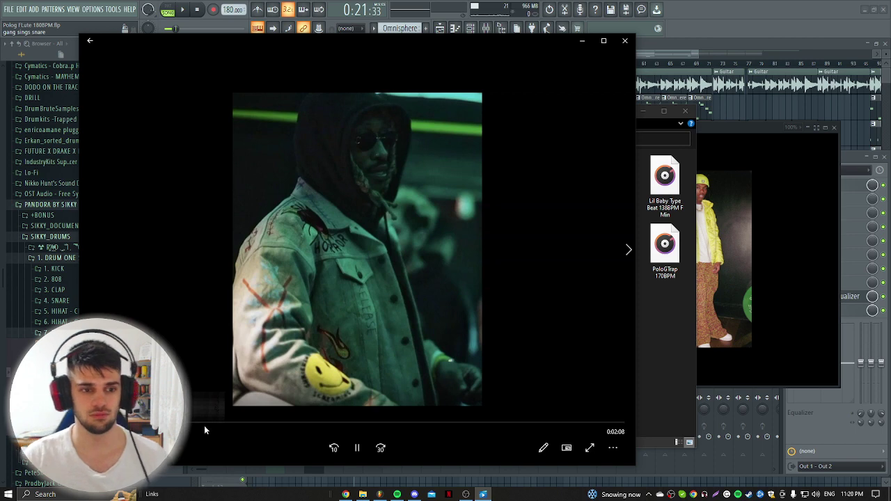
{"action": "left_click", "coordinate": [203, 423]}
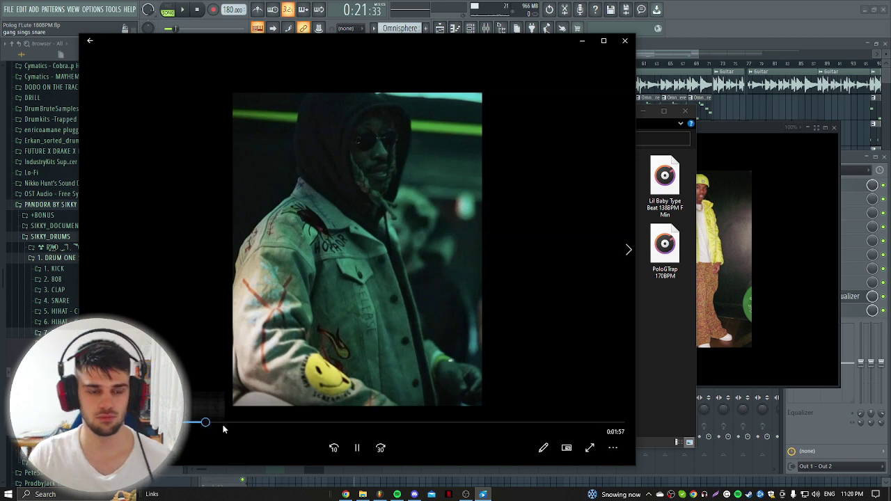
{"action": "left_click", "coordinate": [357, 448]}
Close the video player, File Explorer and the visualizer preview, then scroll the playlist to show the whole arrangement.
{"action": "left_click", "coordinate": [625, 40]}
{"action": "left_click", "coordinate": [686, 112]}
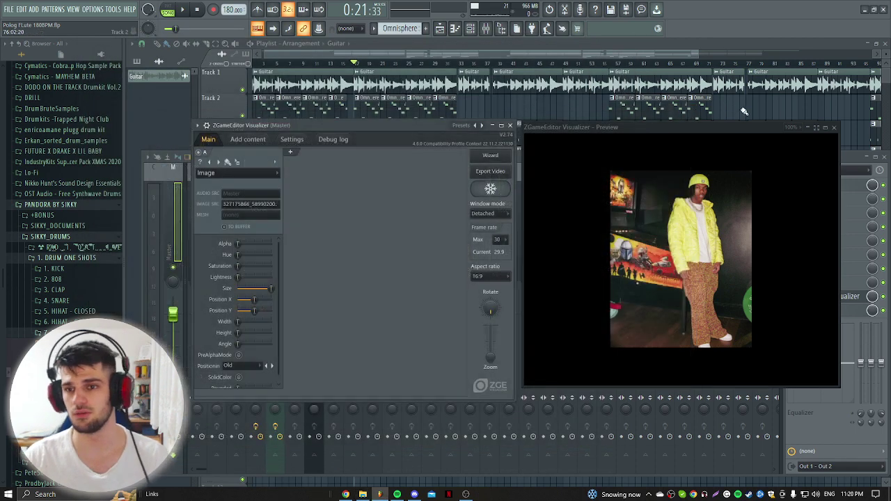
{"action": "left_click", "coordinate": [834, 128]}
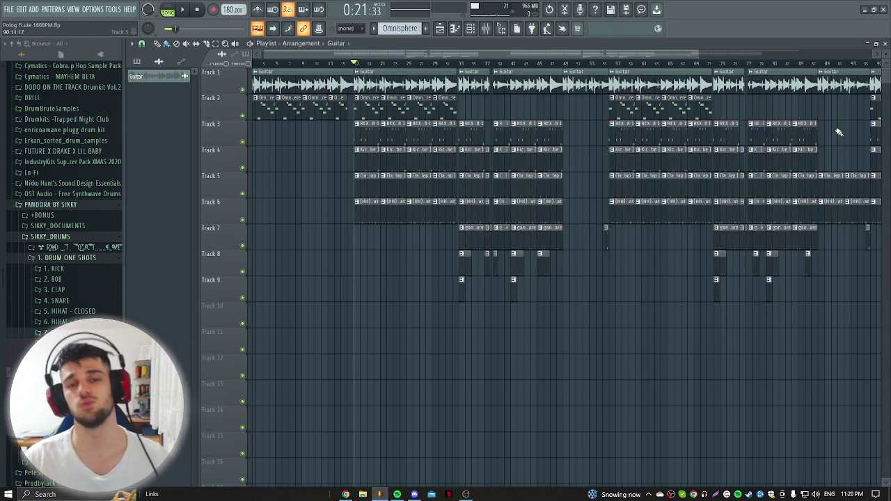
{"action": "scroll", "coordinate": [577, 345], "scroll_direction": "down", "scroll_amount": 3}
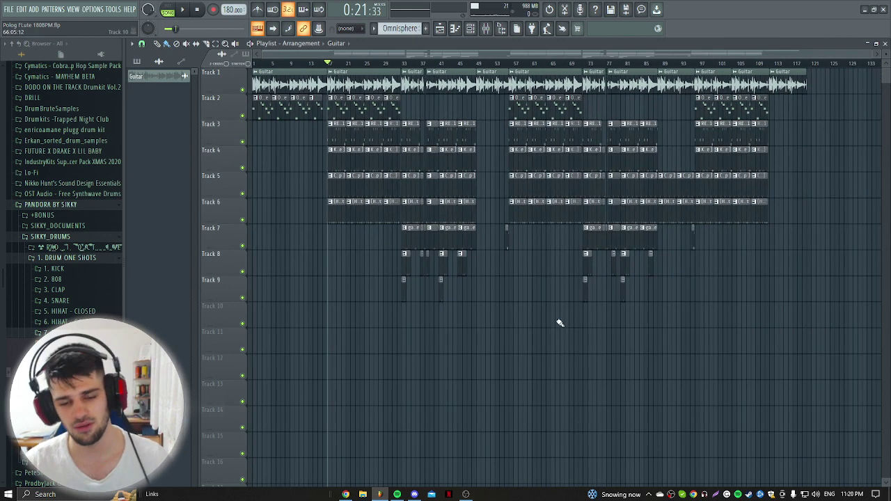
Switch between the YouTube search results, FL Studio and OBS, ending with OBS in front.
{"action": "left_click", "coordinate": [345, 495]}
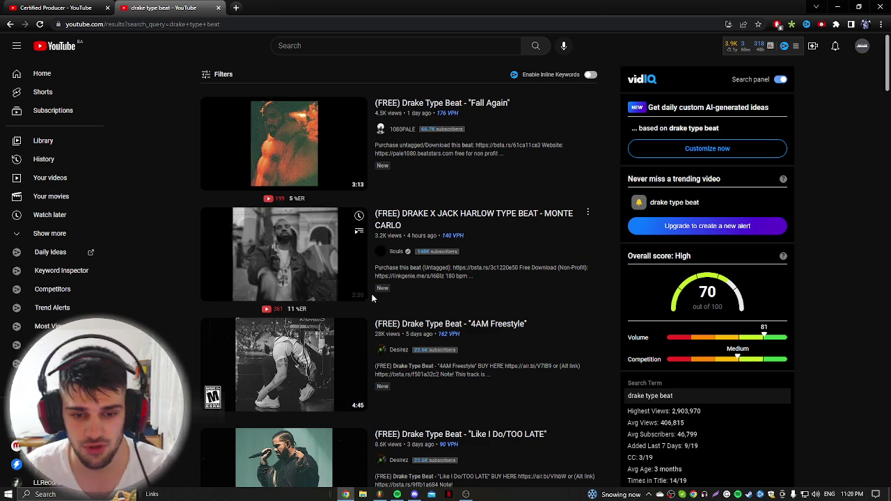
{"action": "left_click", "coordinate": [382, 495]}
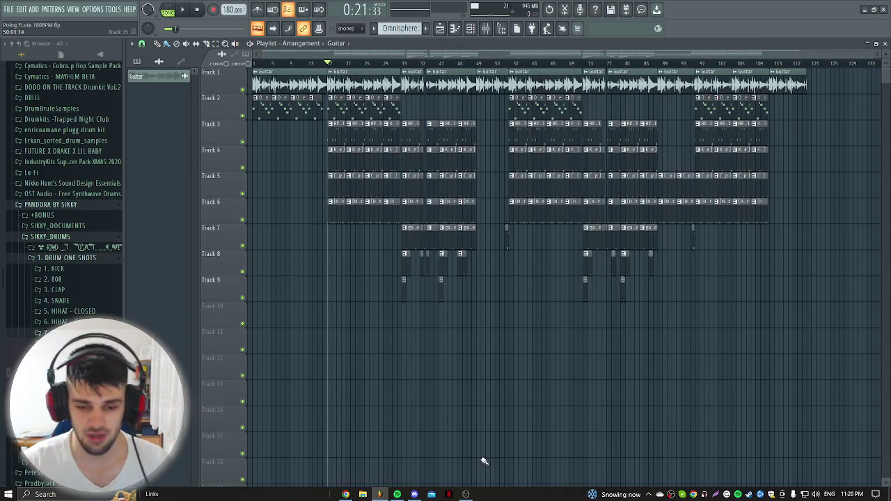
{"action": "left_click", "coordinate": [466, 495]}
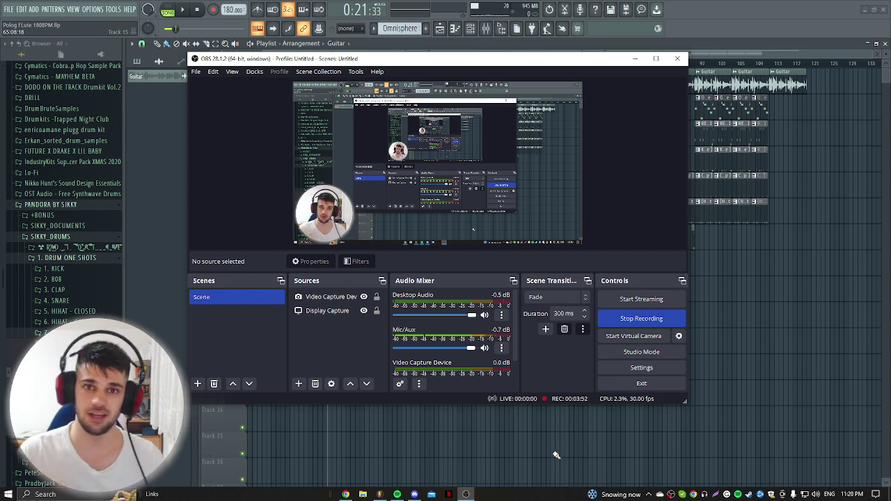
{"action": "left_click", "coordinate": [346, 495]}
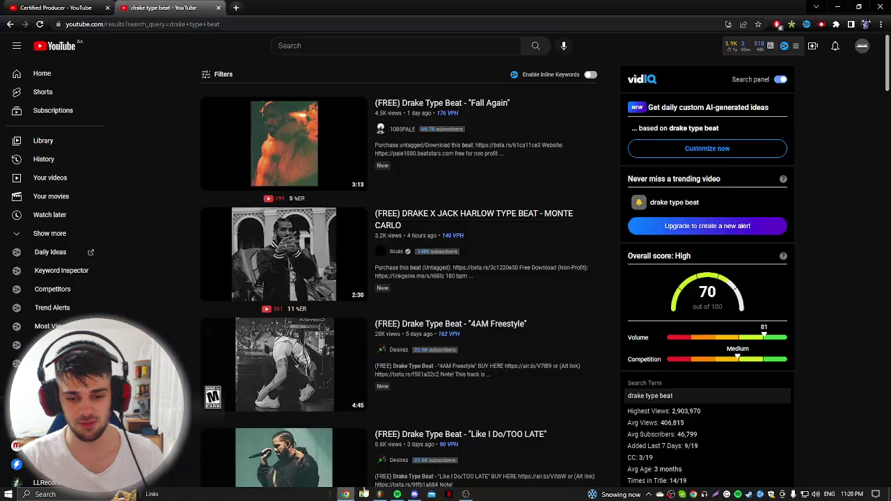
{"action": "left_click", "coordinate": [467, 494]}
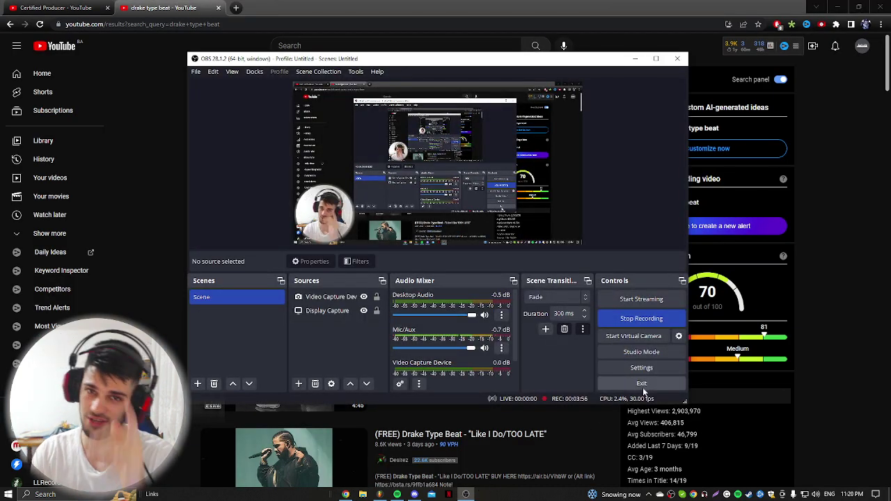